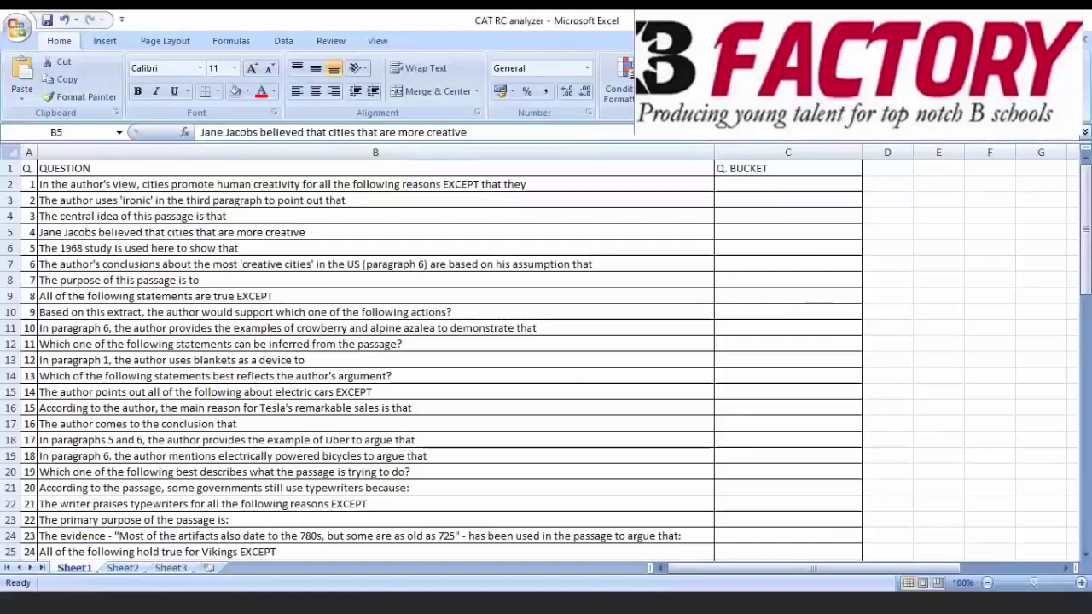
# Open C2's Q. BUCKET dropdown and browse types like Theme based, Inference based and Conclusion based.
pyautogui.click(768, 280)
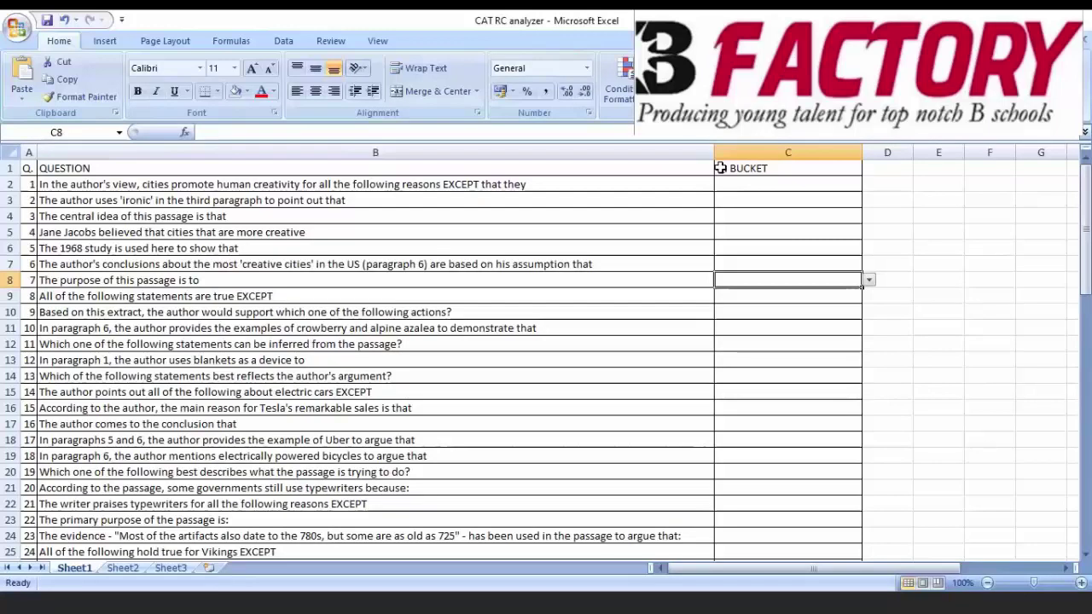
pyautogui.click(786, 192)
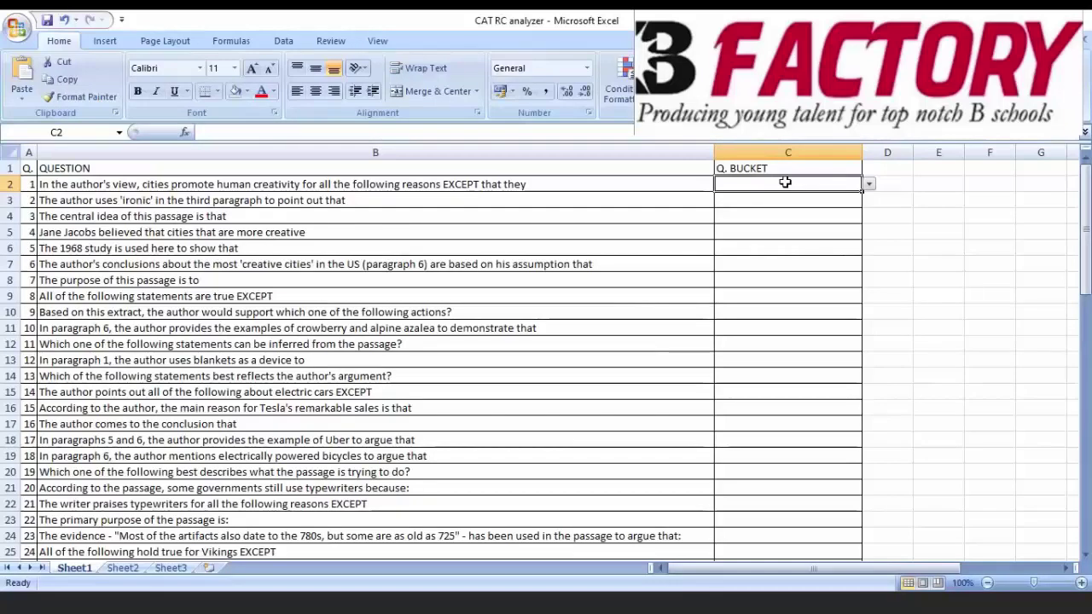
pyautogui.click(869, 185)
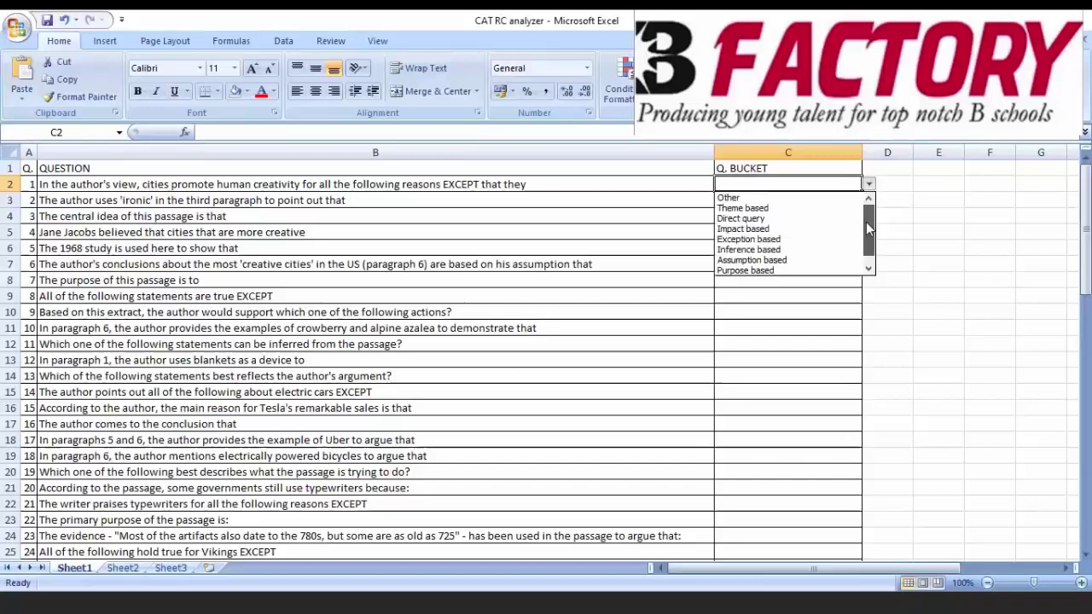
pyautogui.moveTo(866, 222)
pyautogui.mouseDown()
pyautogui.moveTo(865, 212)
pyautogui.moveTo(865, 232)
pyautogui.mouseUp()
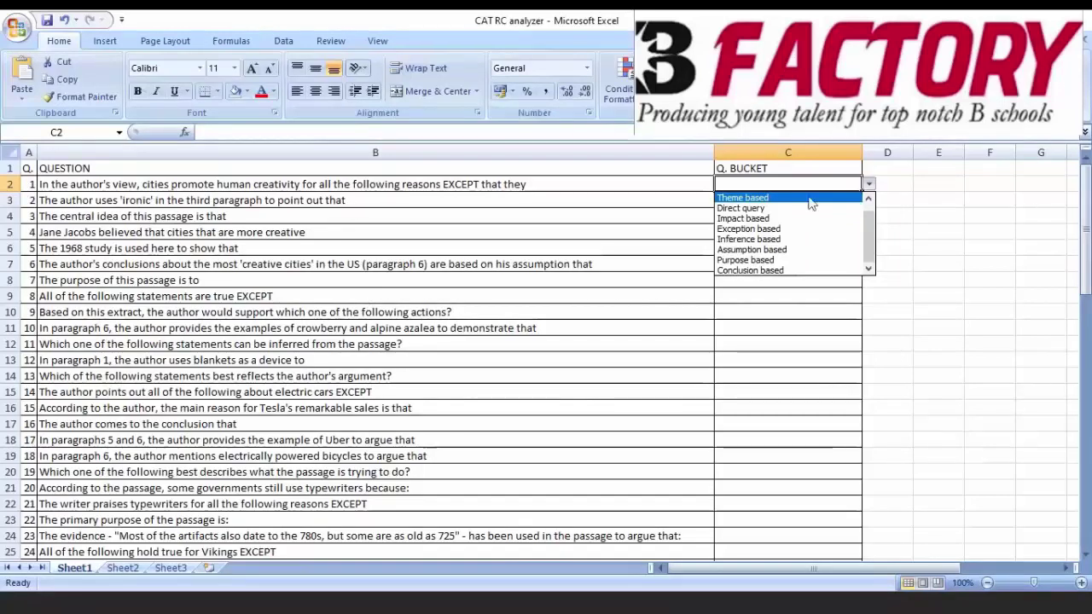
# Tag questions 1–3 as Exception based, Purpose based and Theme based.
pyautogui.click(746, 227)
pyautogui.click(804, 200)
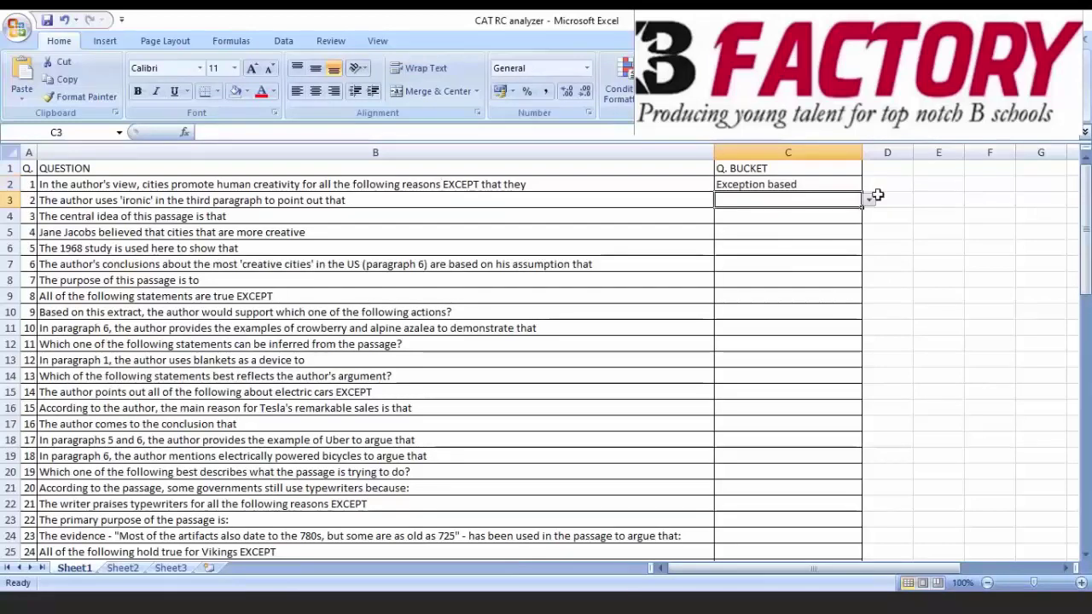
pyautogui.click(868, 199)
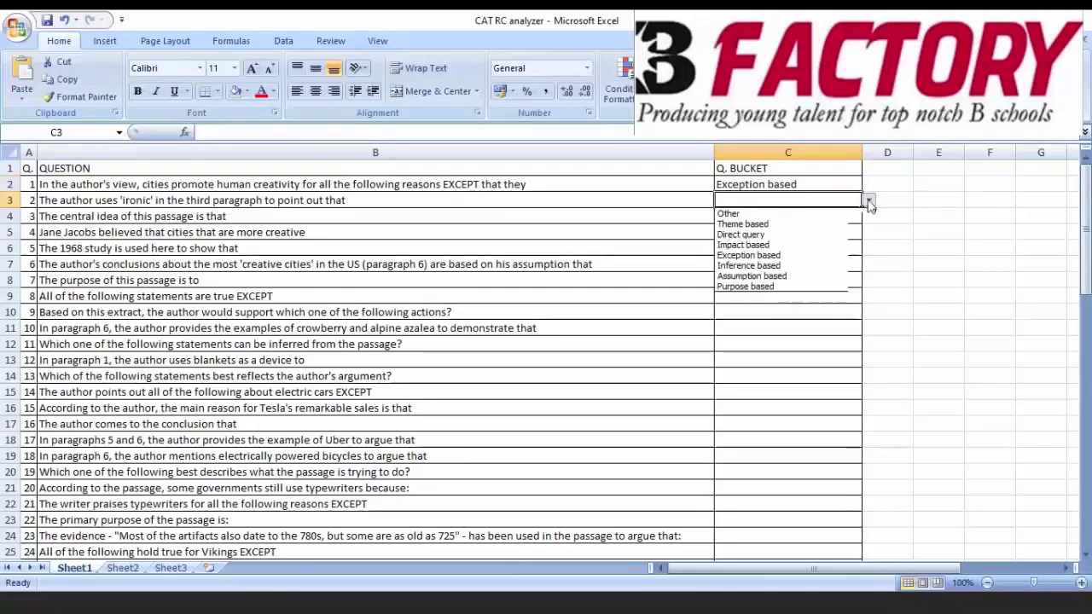
pyautogui.click(766, 285)
pyautogui.click(792, 216)
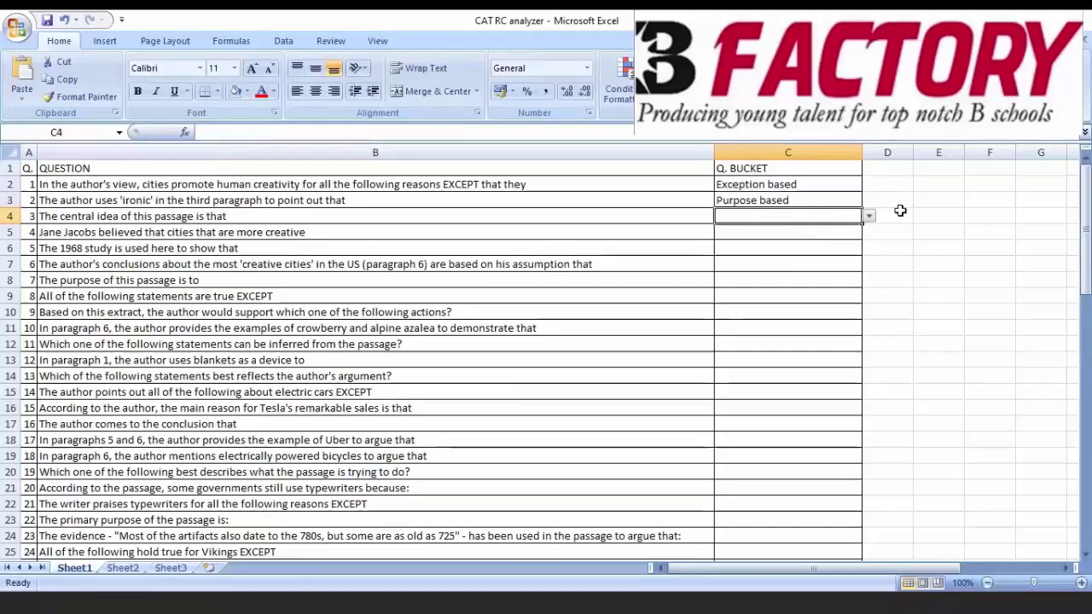
pyautogui.click(868, 217)
pyautogui.click(787, 243)
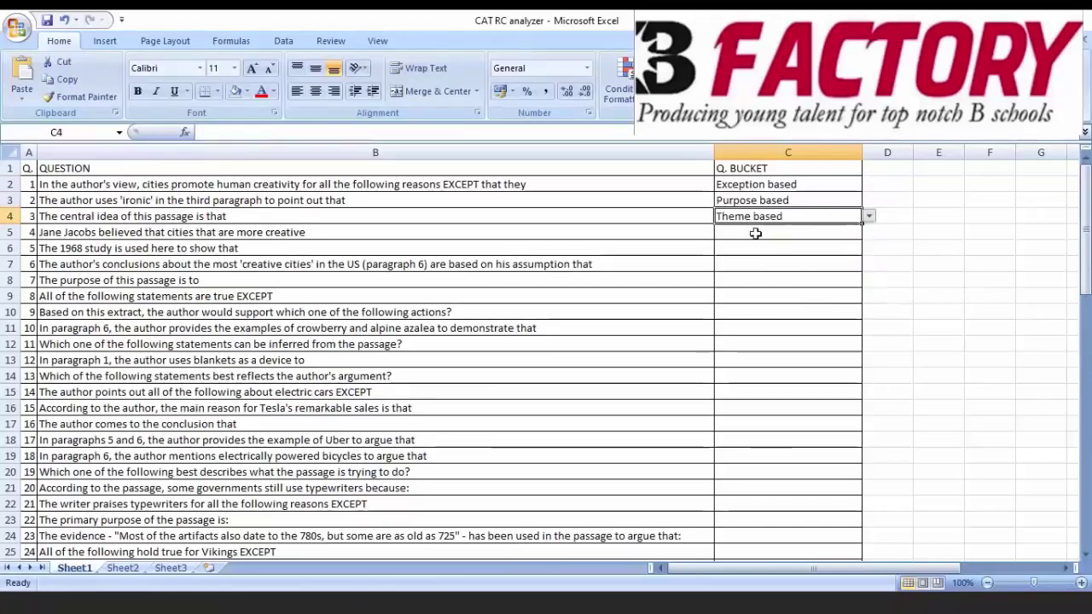
# Tag questions 4–6 as Direct query, Purpose based and Assumption based.
pyautogui.click(755, 232)
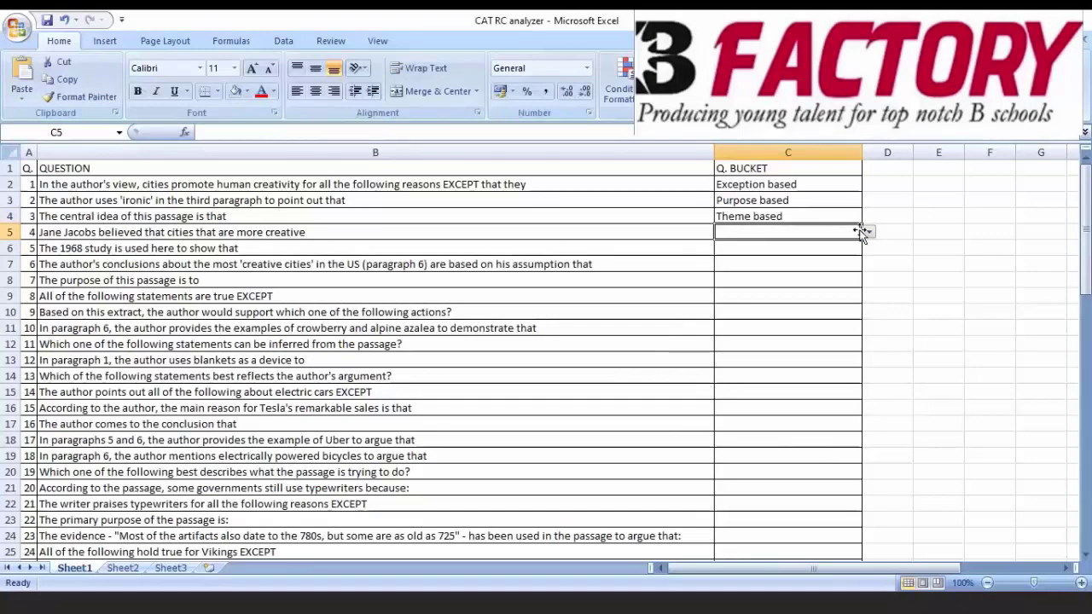
pyautogui.click(865, 232)
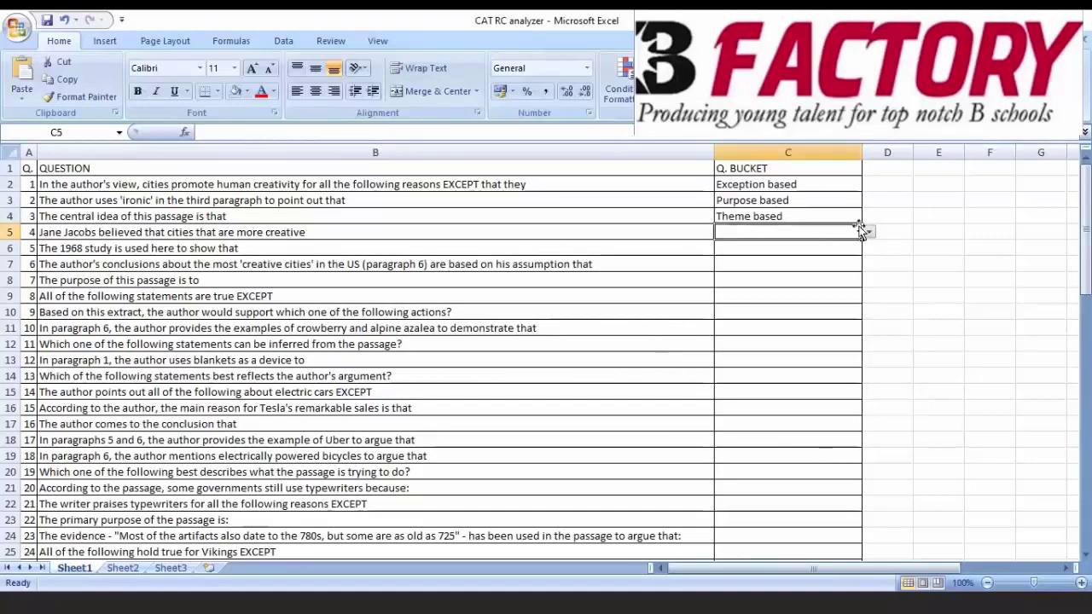
pyautogui.click(868, 232)
pyautogui.click(742, 266)
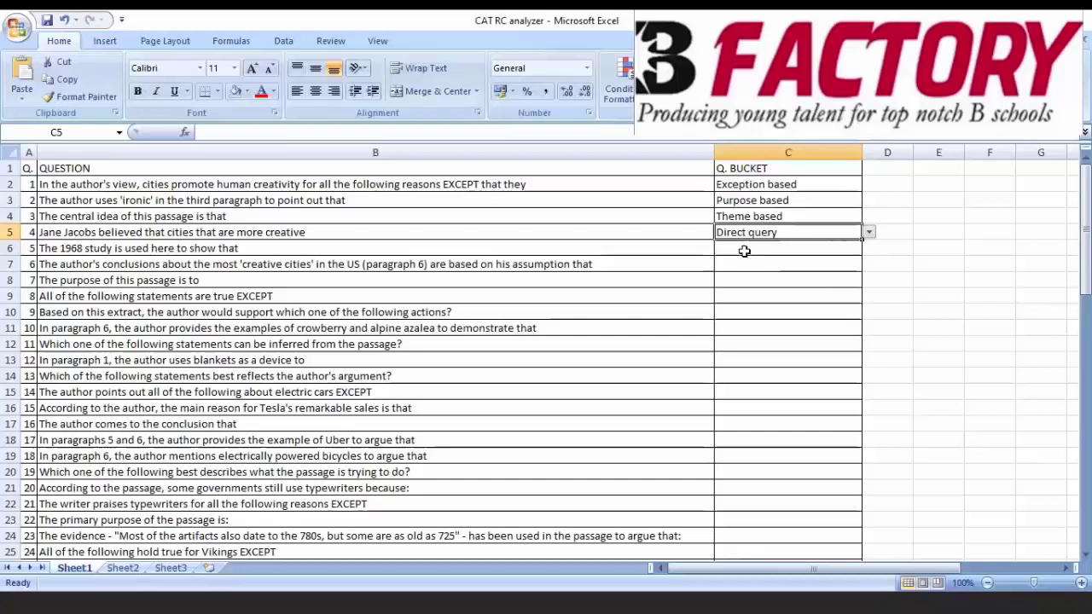
pyautogui.click(743, 250)
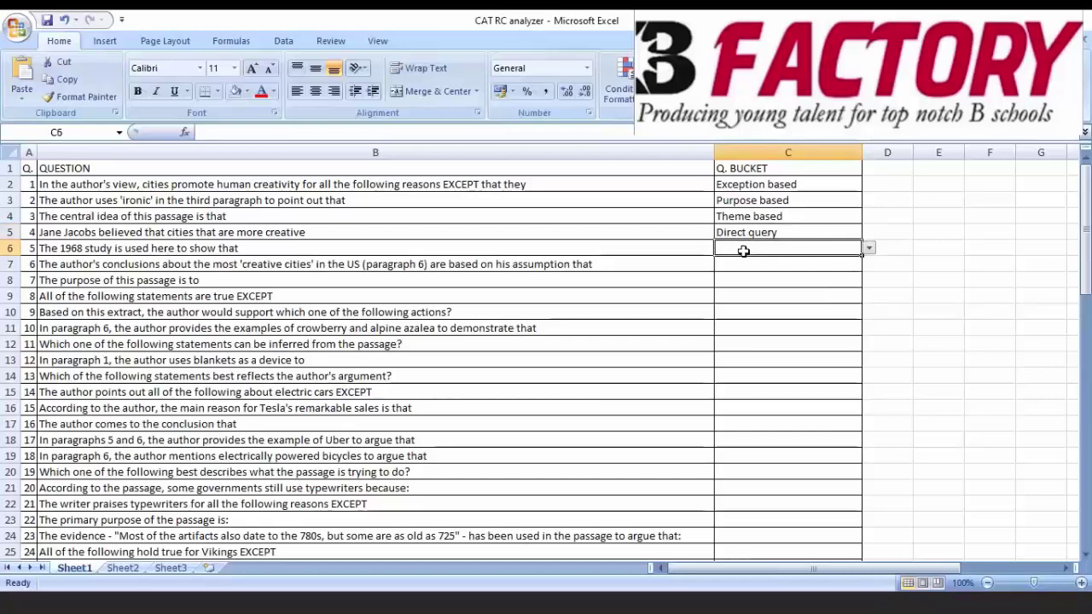
pyautogui.click(868, 249)
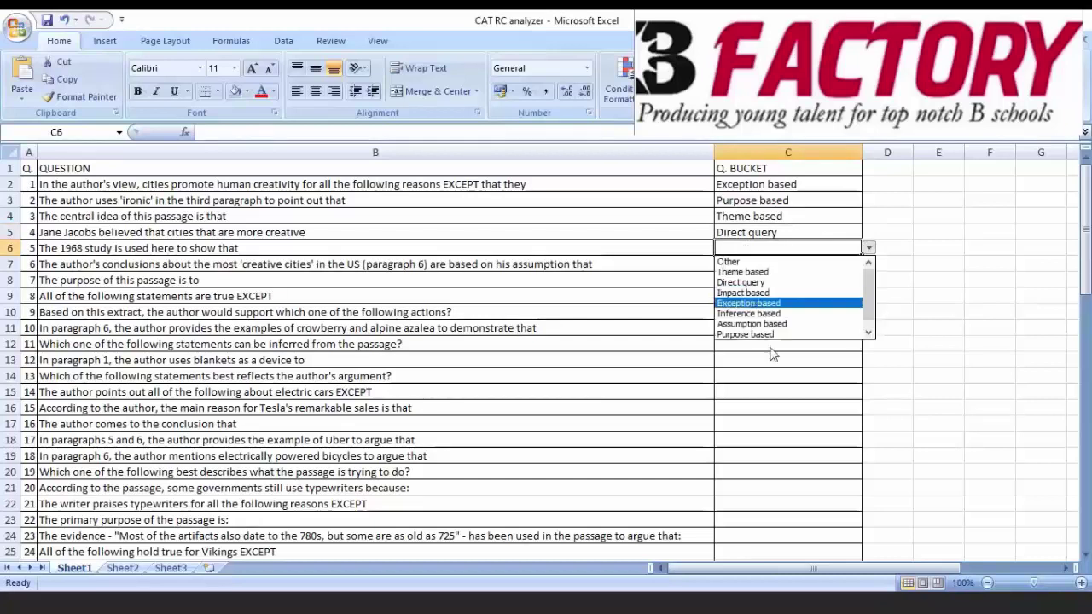
pyautogui.click(768, 334)
pyautogui.click(777, 265)
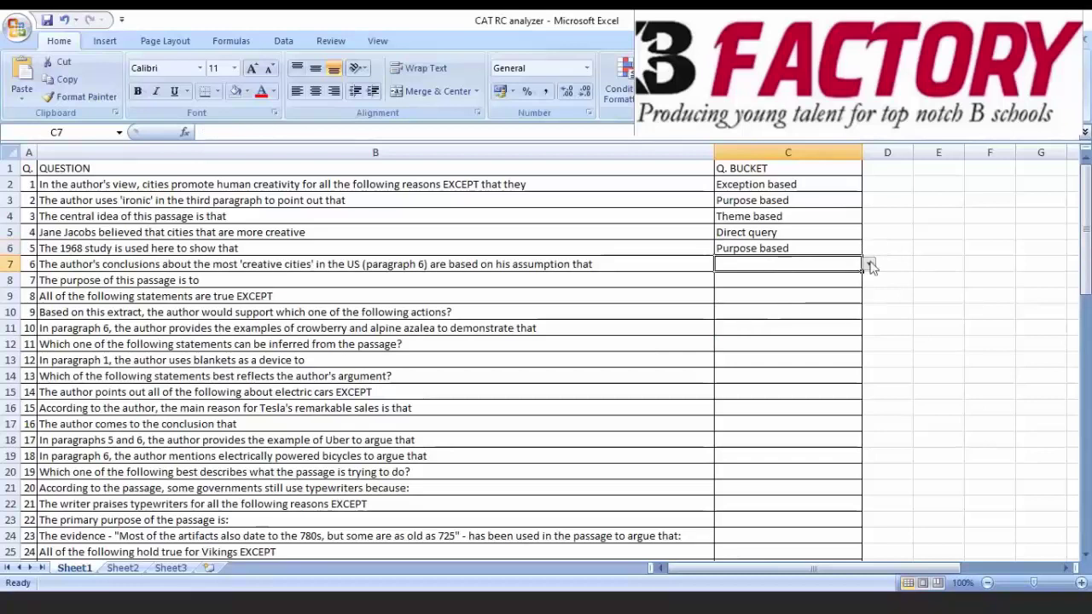
pyautogui.click(870, 266)
pyautogui.click(819, 342)
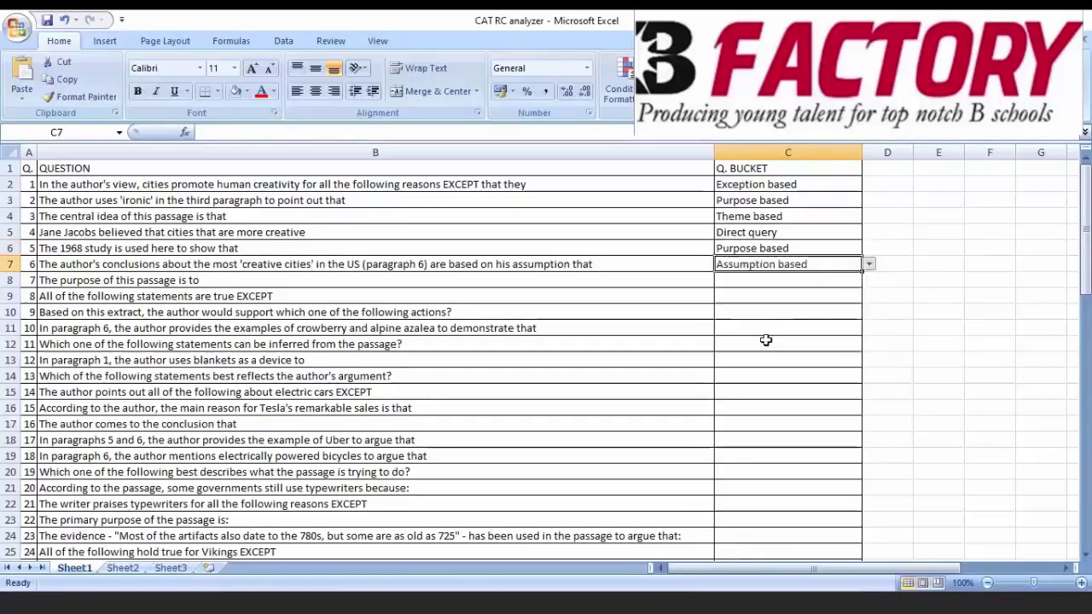
# Tag questions 7–9 as Purpose based, Exception based and Direct query.
pyautogui.click(751, 279)
pyautogui.click(869, 280)
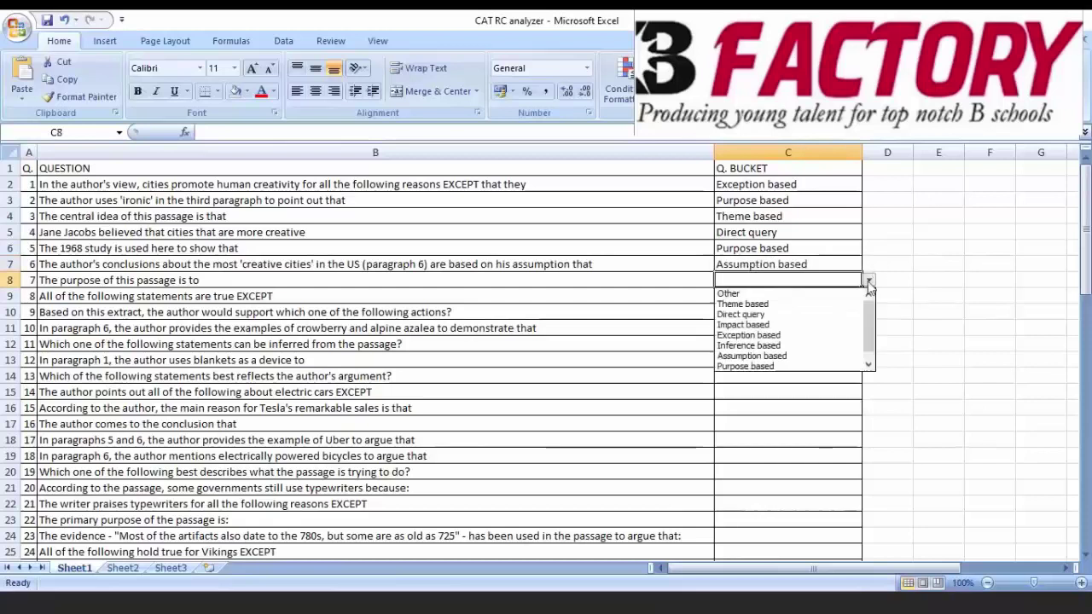
pyautogui.click(746, 366)
pyautogui.click(760, 295)
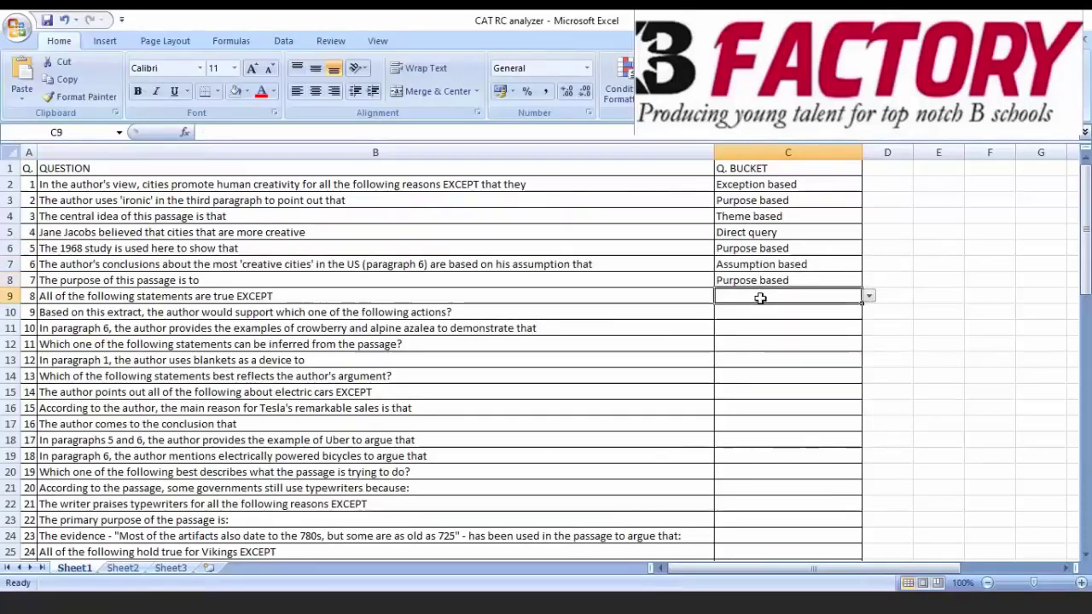
pyautogui.click(868, 297)
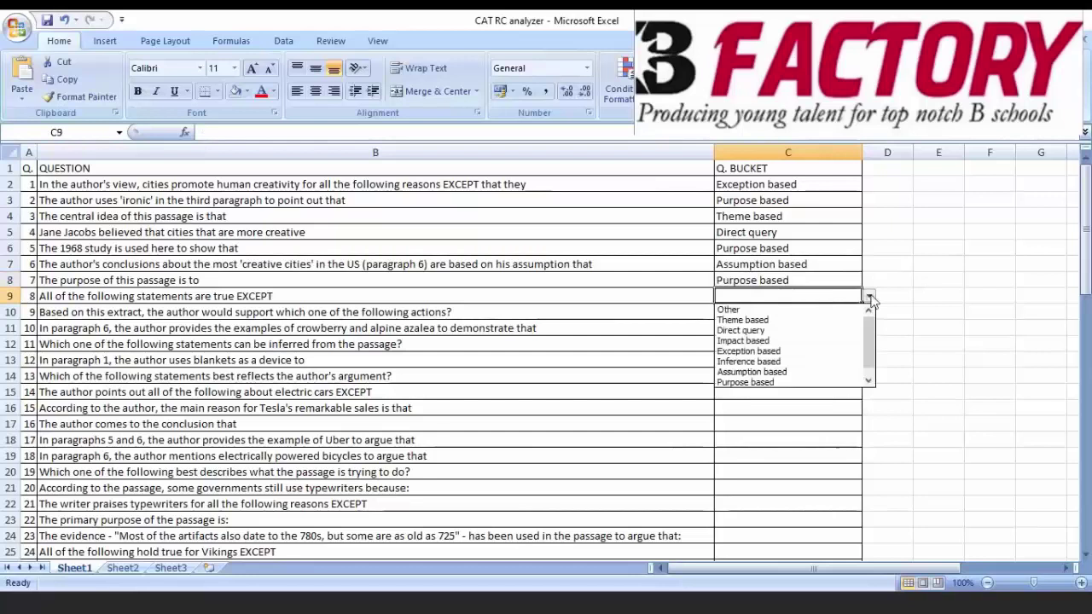
pyautogui.click(765, 352)
pyautogui.click(754, 314)
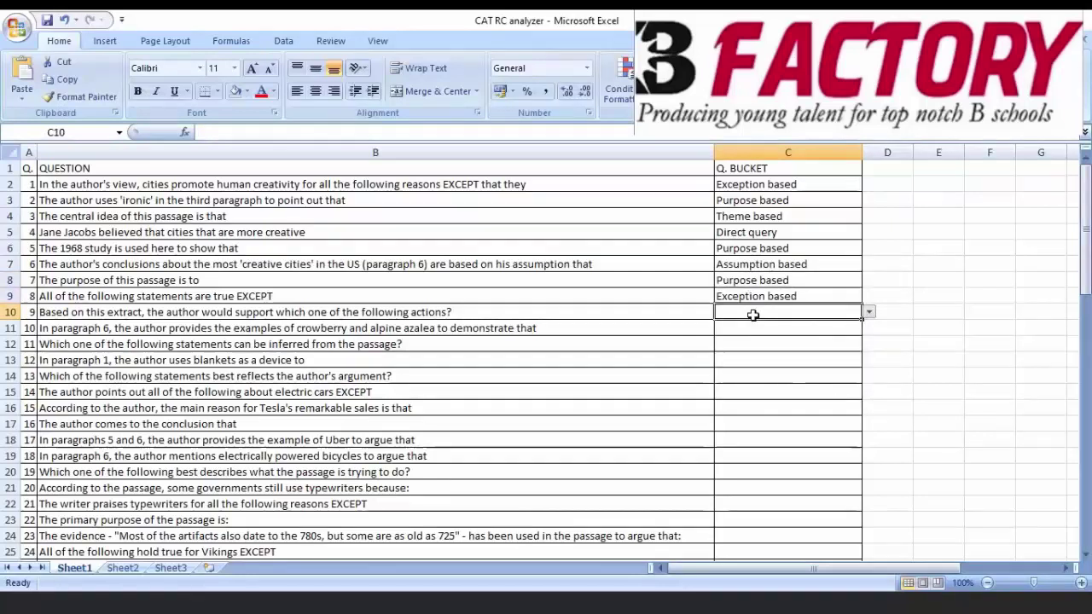
pyautogui.click(868, 313)
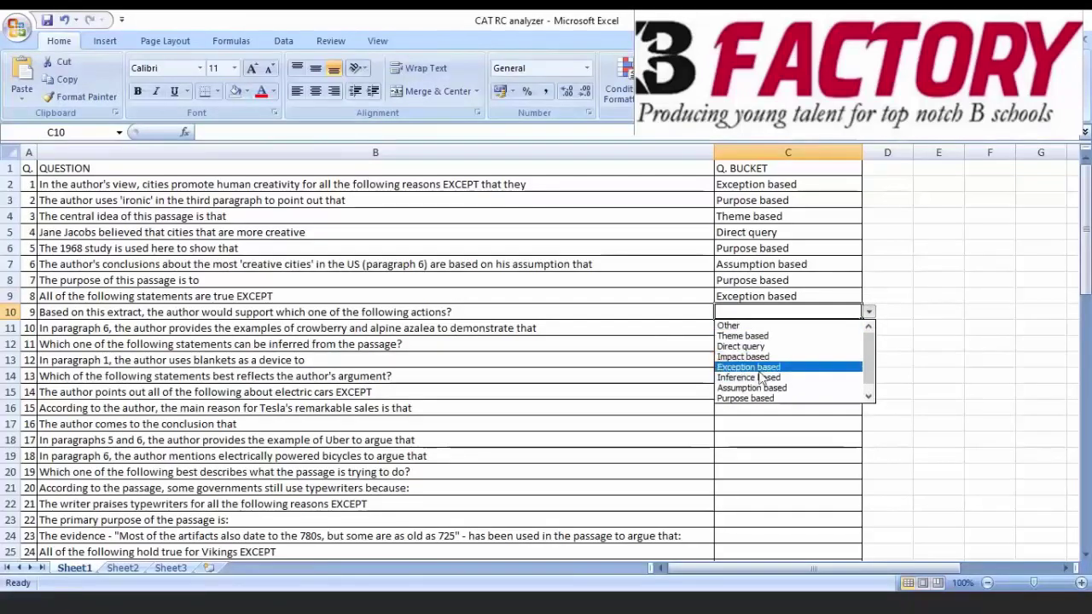
pyautogui.click(759, 346)
pyautogui.click(743, 344)
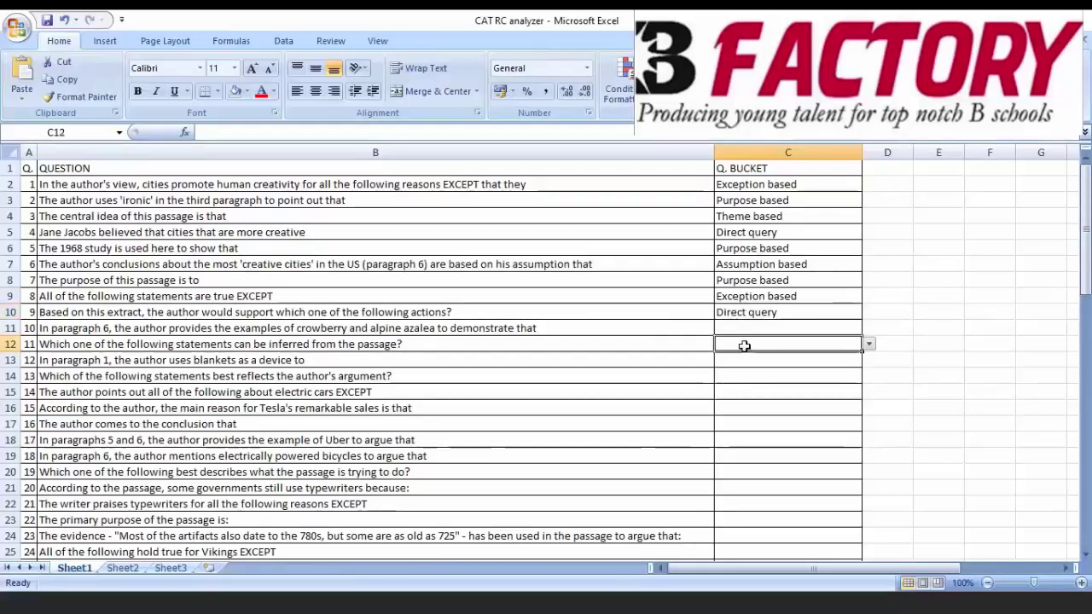
# Narrow column B to fit the question text and zoom the sheet to about 124%.
pyautogui.moveTo(714, 151); pyautogui.dragTo(610, 152)
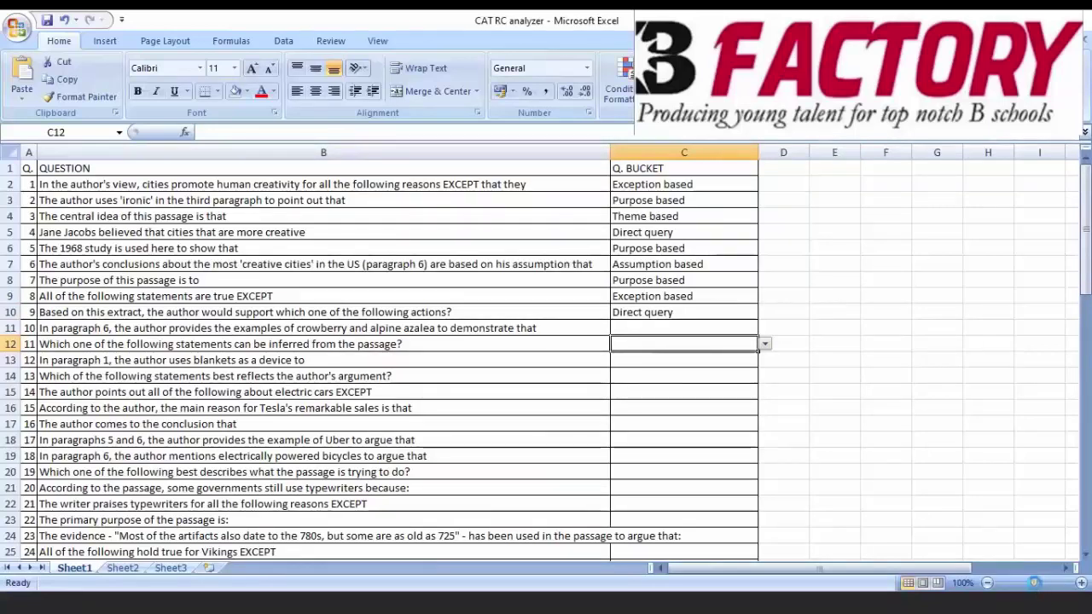
pyautogui.moveTo(1034, 582); pyautogui.dragTo(1037, 583)
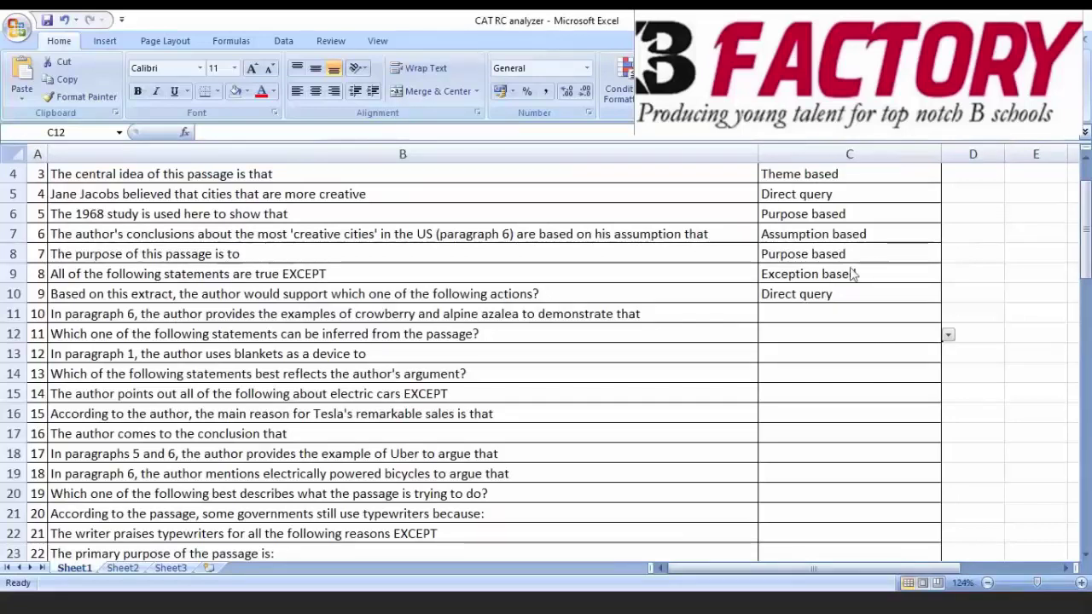
# Tag questions 10–12 as Purpose based, Inference based and Purpose based.
pyautogui.click(770, 314)
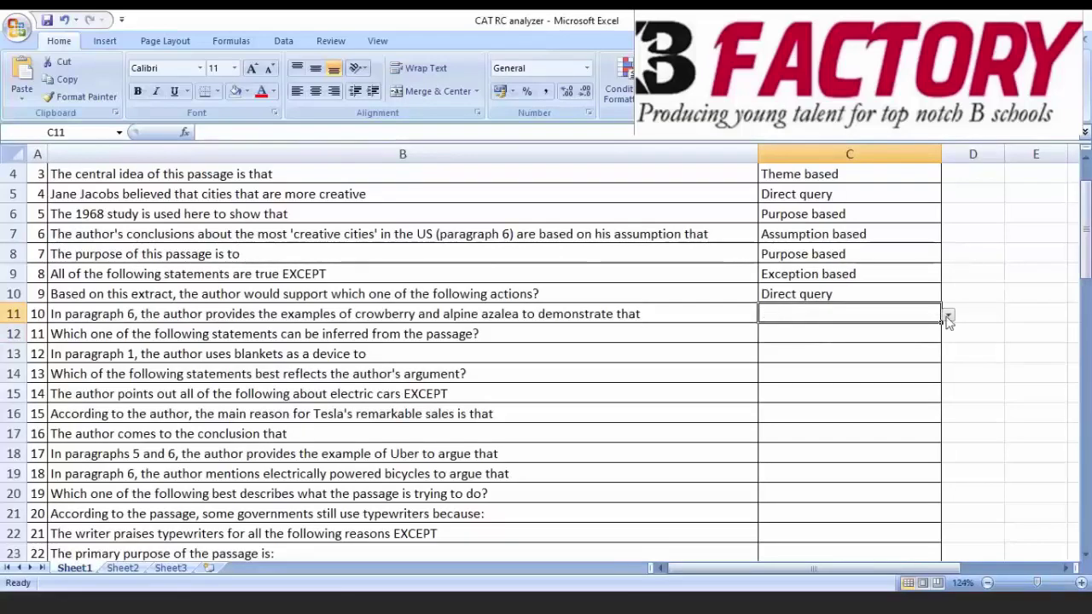
pyautogui.click(948, 316)
pyautogui.click(795, 421)
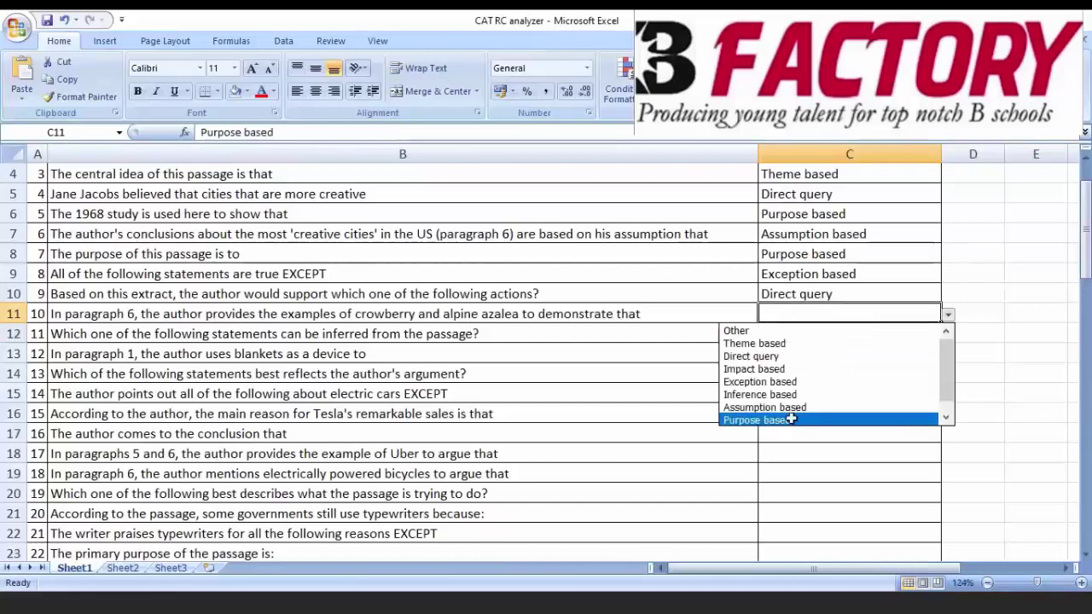
pyautogui.click(796, 334)
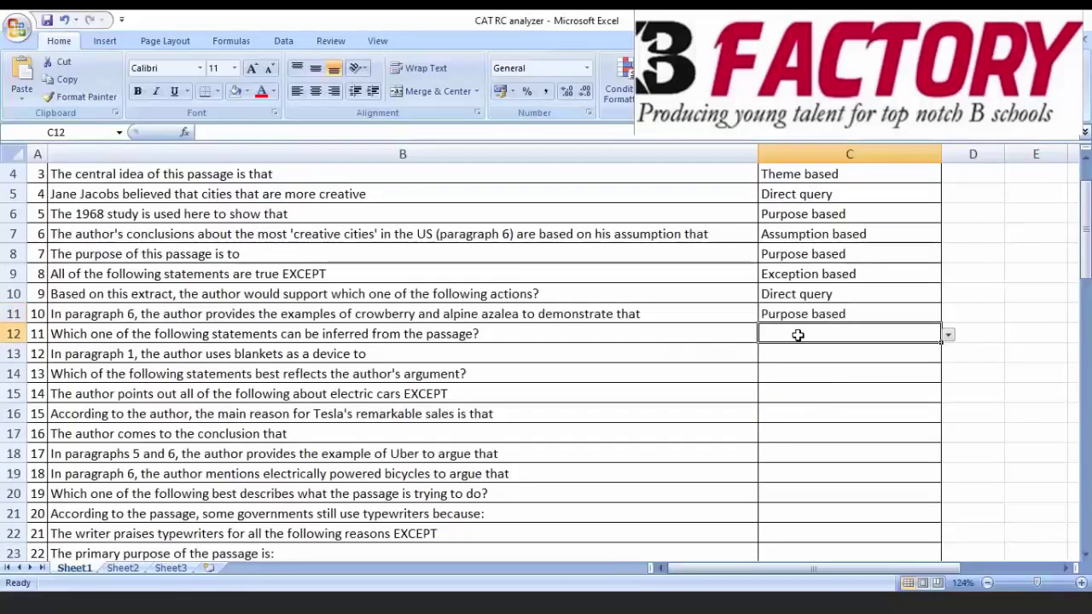
pyautogui.click(947, 335)
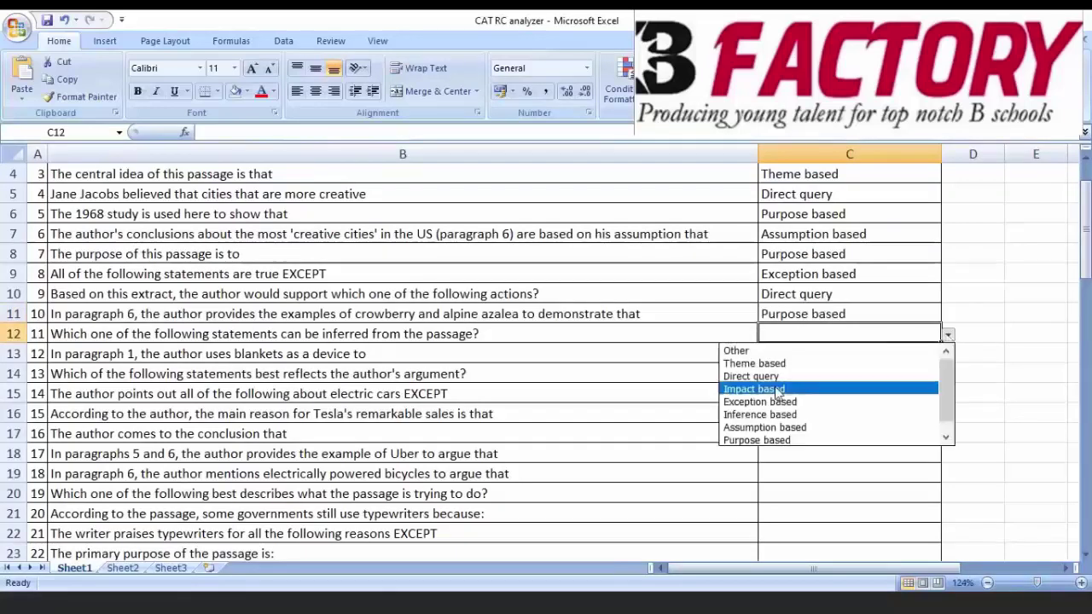
pyautogui.click(768, 414)
pyautogui.click(820, 362)
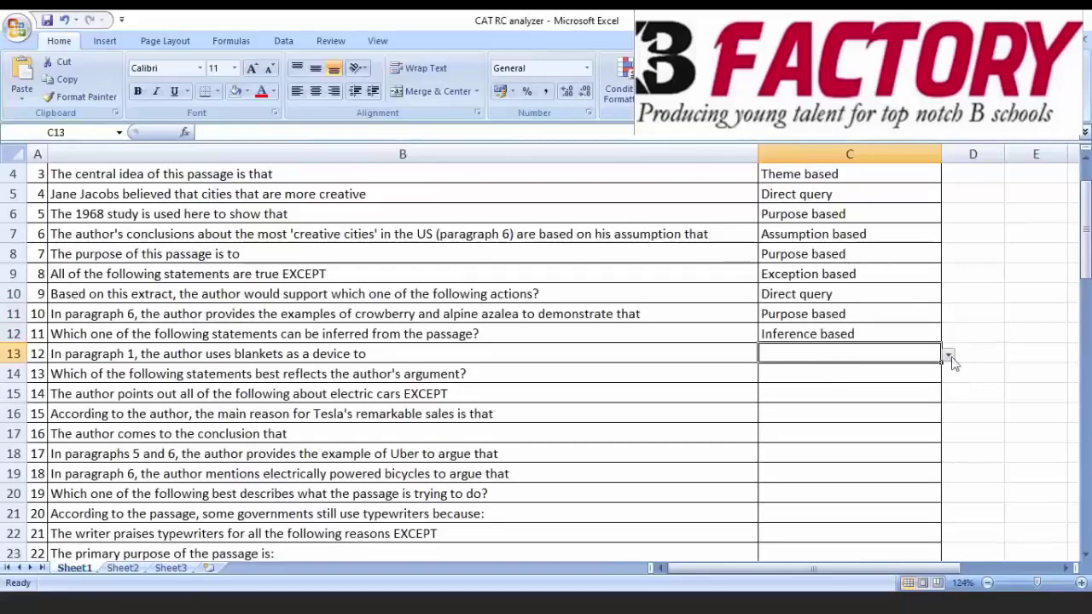
pyautogui.click(948, 355)
pyautogui.click(819, 458)
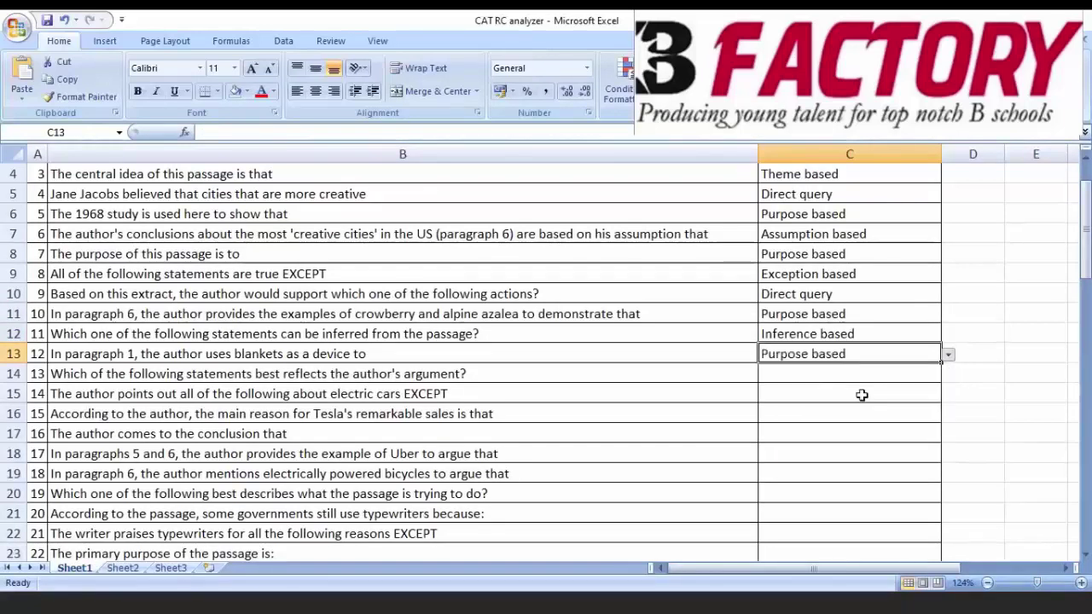
# Tag questions 13–15 as Theme based, Exception based and Direct query.
pyautogui.click(810, 376)
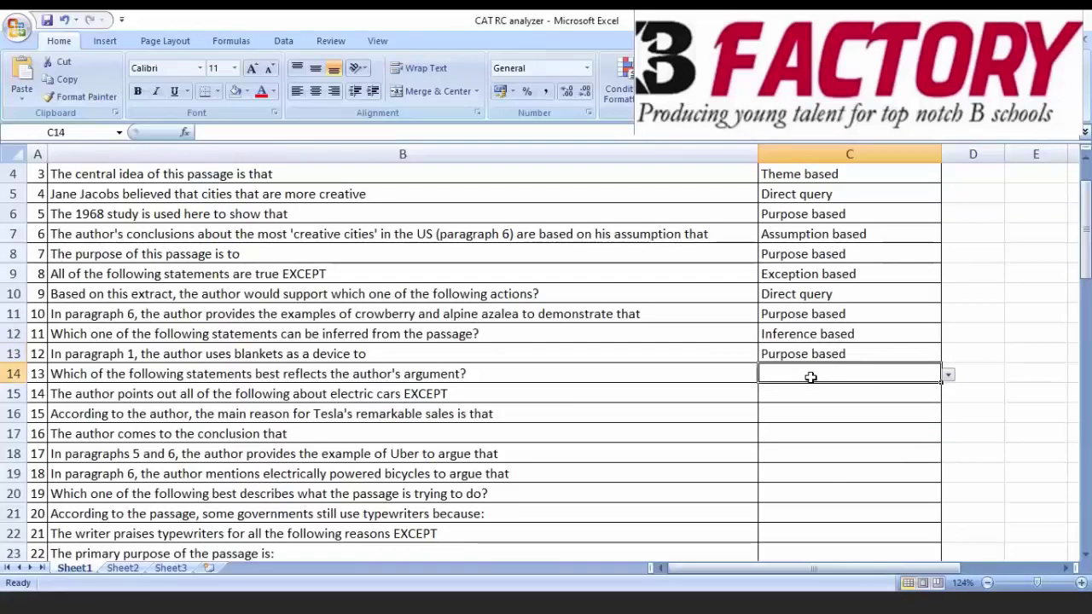
pyautogui.click(948, 376)
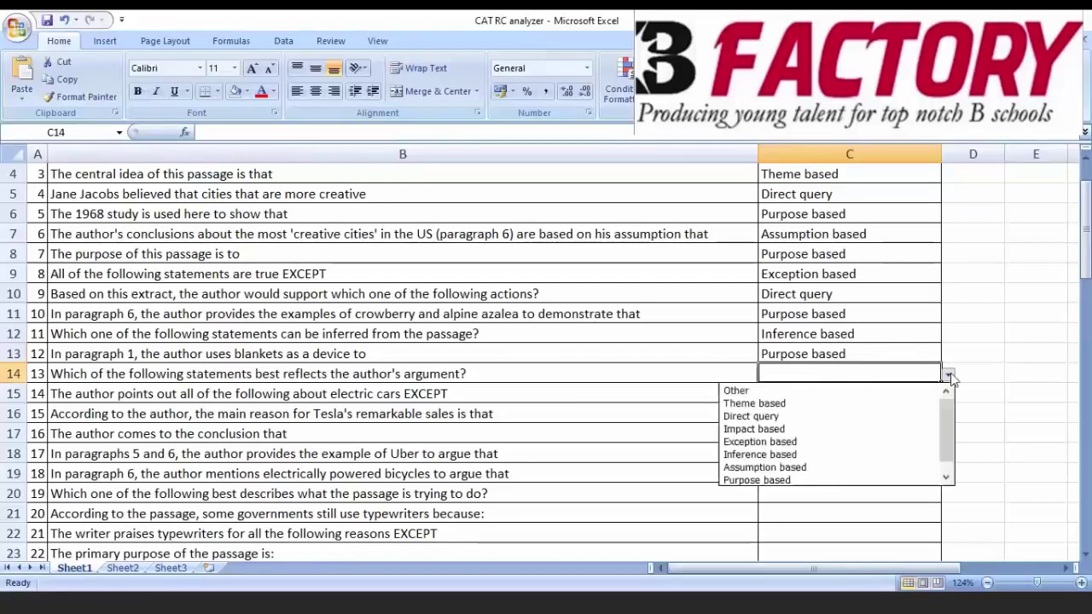
pyautogui.click(806, 398)
pyautogui.click(806, 389)
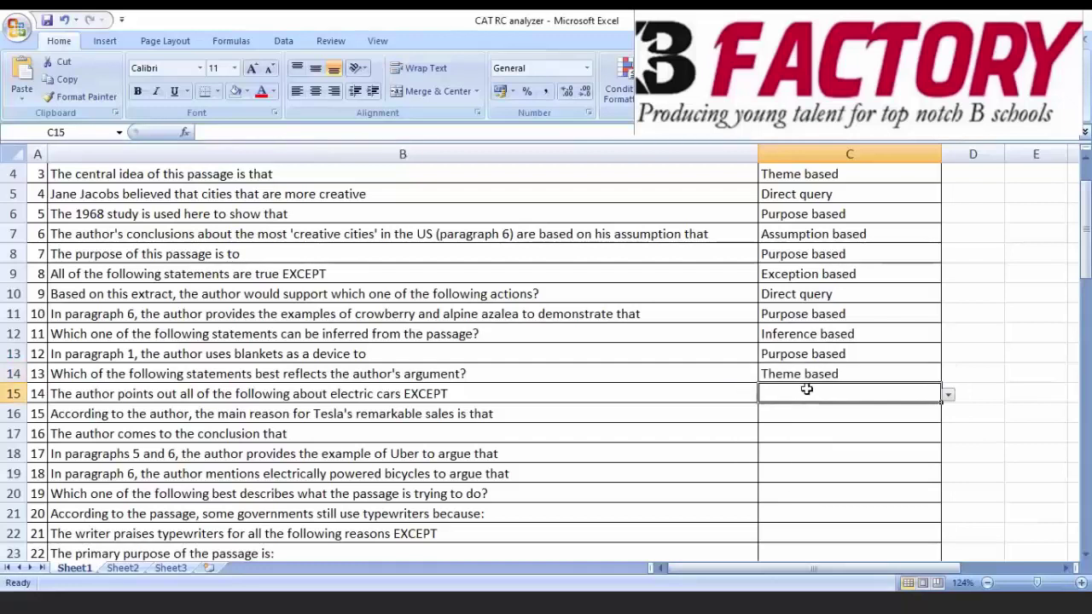
pyautogui.click(948, 395)
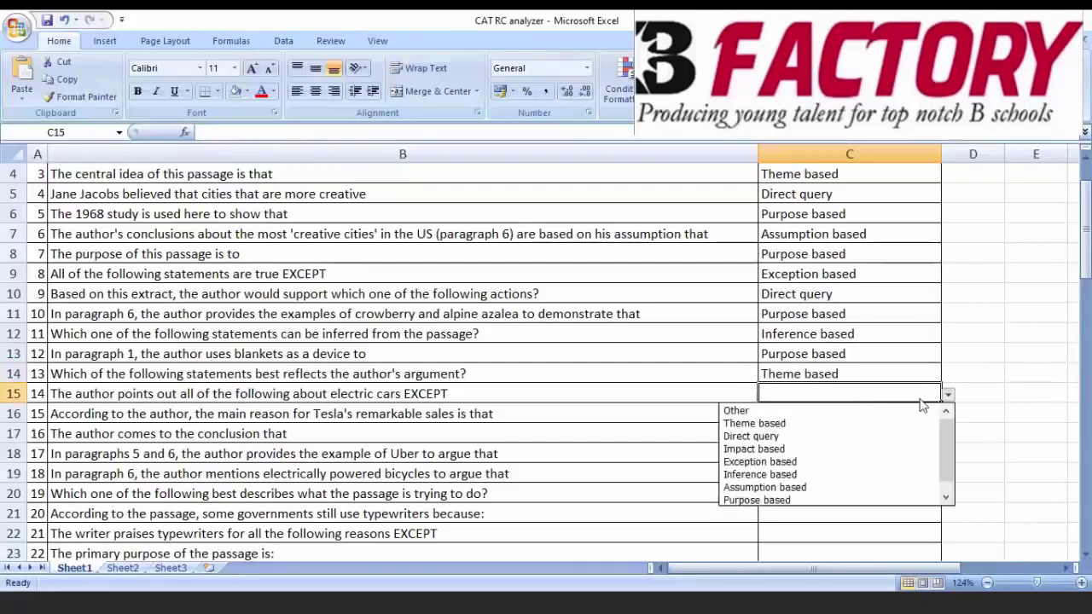
pyautogui.click(768, 462)
pyautogui.click(806, 416)
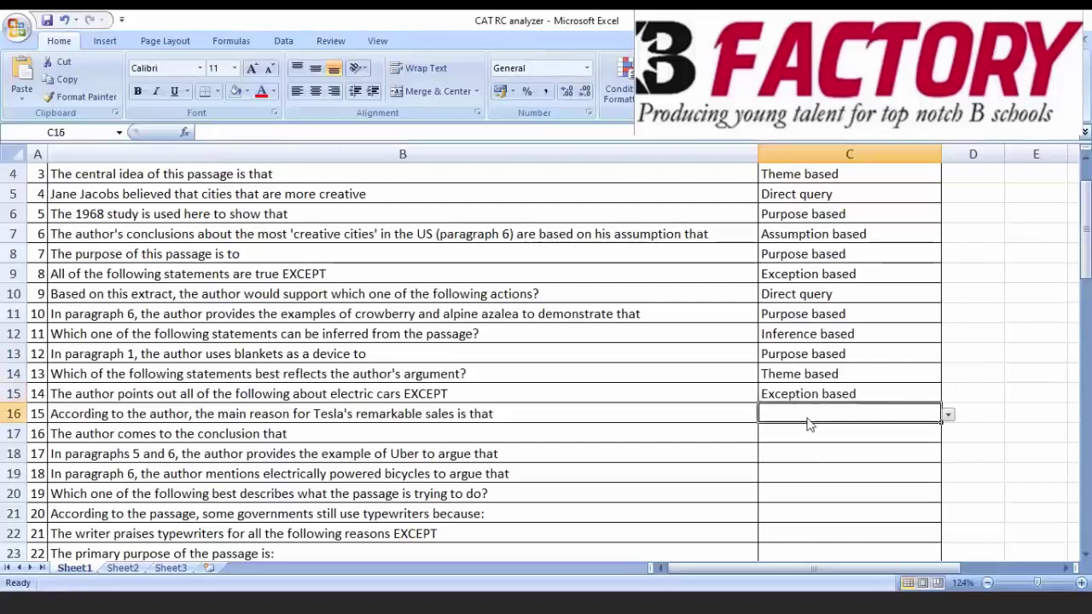
pyautogui.click(948, 414)
pyautogui.click(789, 452)
# Tag question 16 as Conclusion based and questions 17–18 as Purpose based.
pyautogui.click(820, 431)
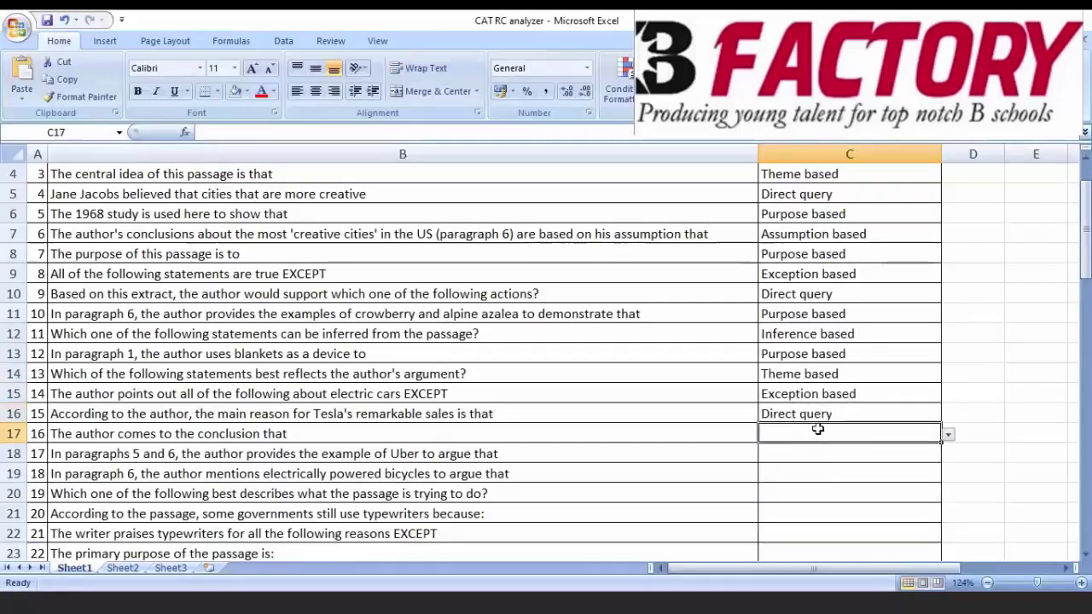
pyautogui.click(947, 435)
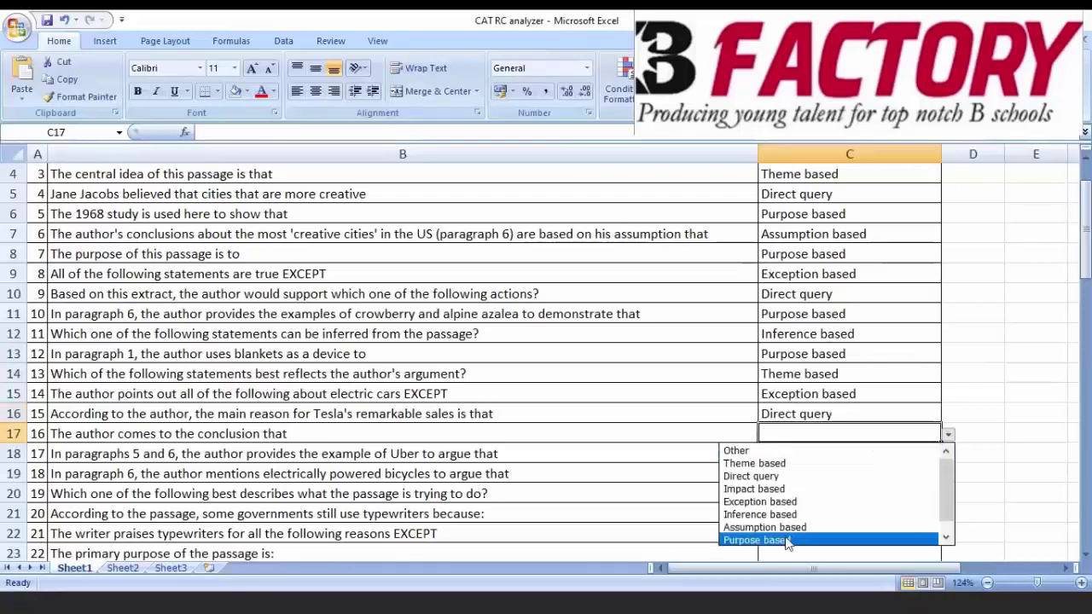
pyautogui.scroll(-1, 785, 539)
pyautogui.click(826, 541)
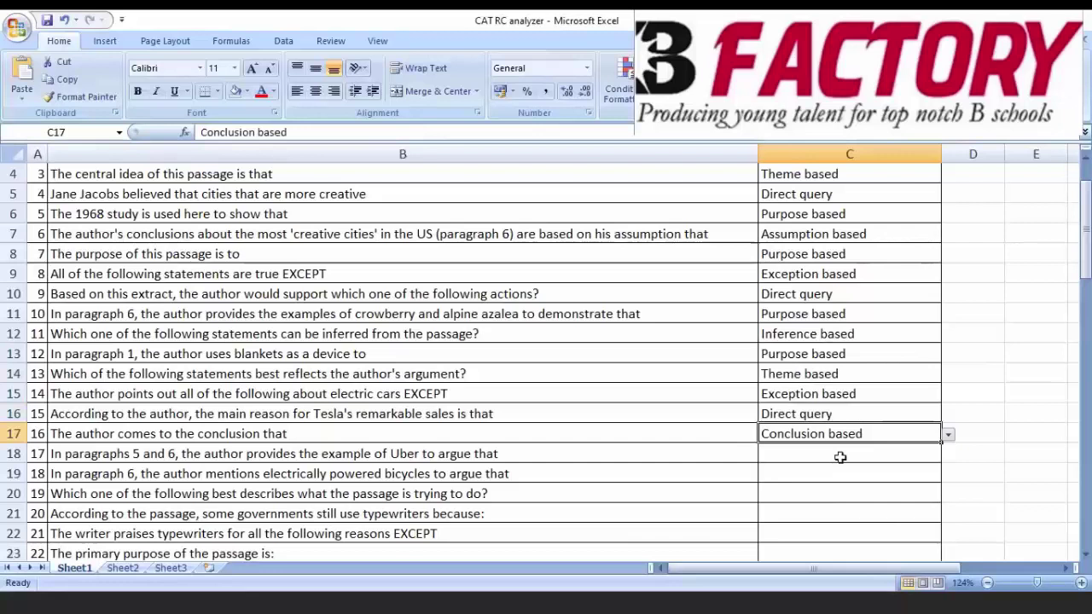
pyautogui.click(891, 452)
pyautogui.click(948, 455)
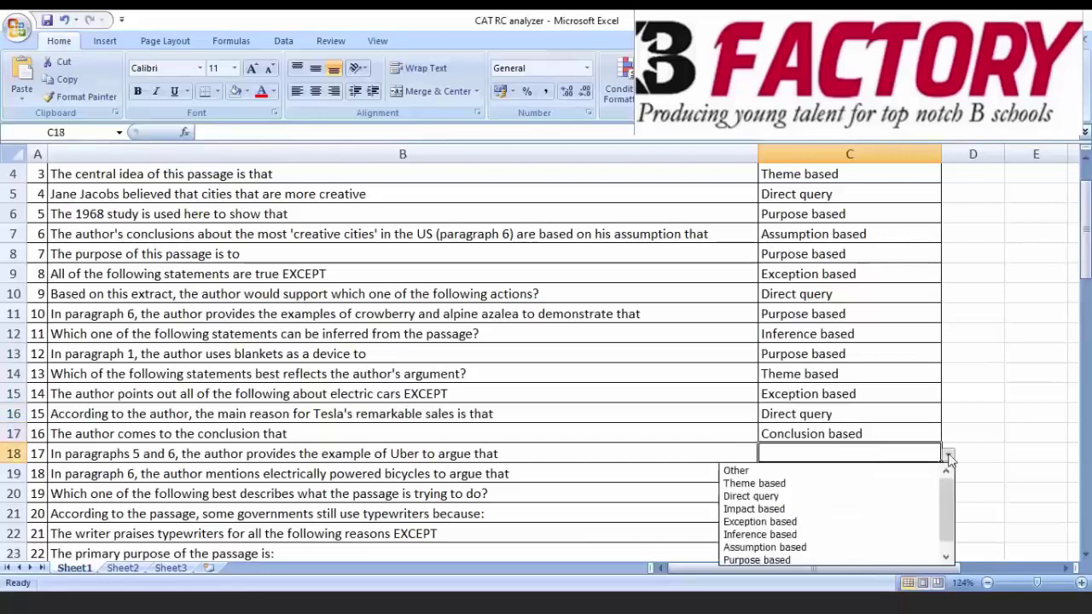
pyautogui.click(789, 560)
pyautogui.click(828, 480)
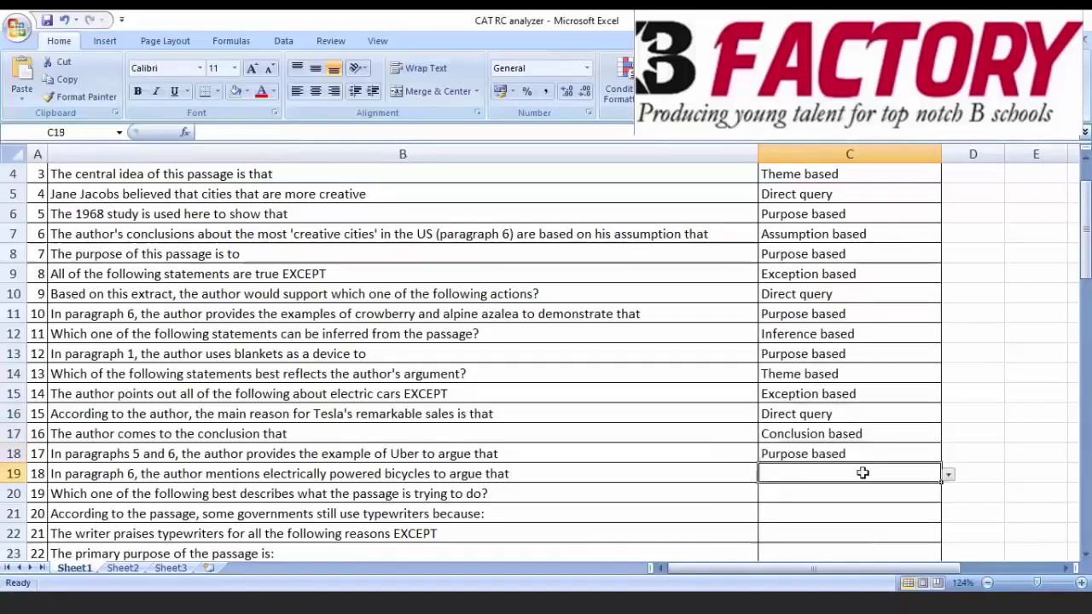
pyautogui.click(948, 476)
pyautogui.click(818, 585)
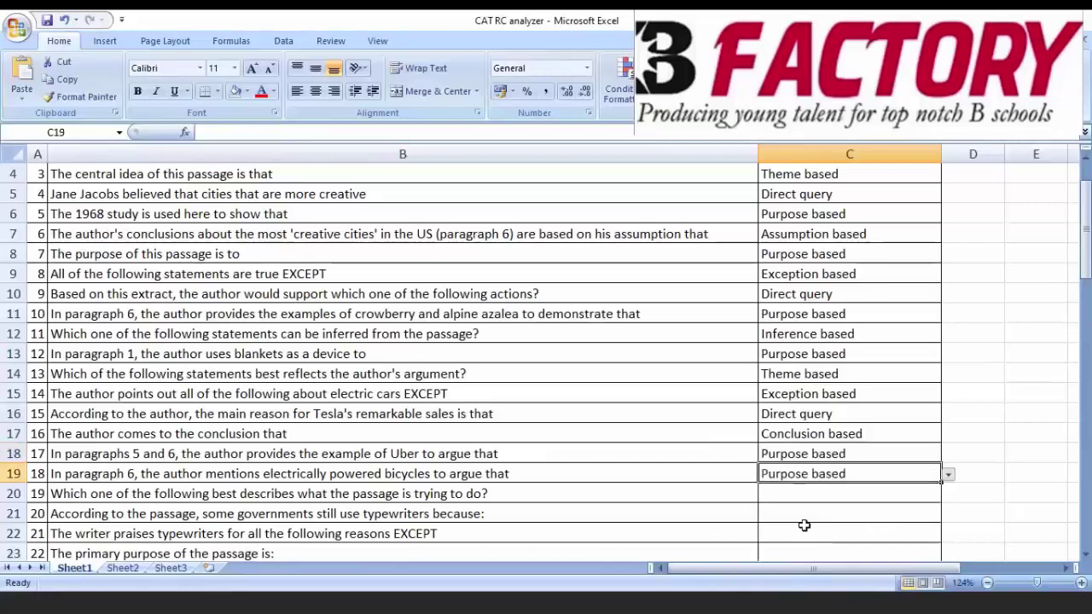
# Tag questions 19–21 as Purpose based, Direct query and Exception based.
pyautogui.click(793, 489)
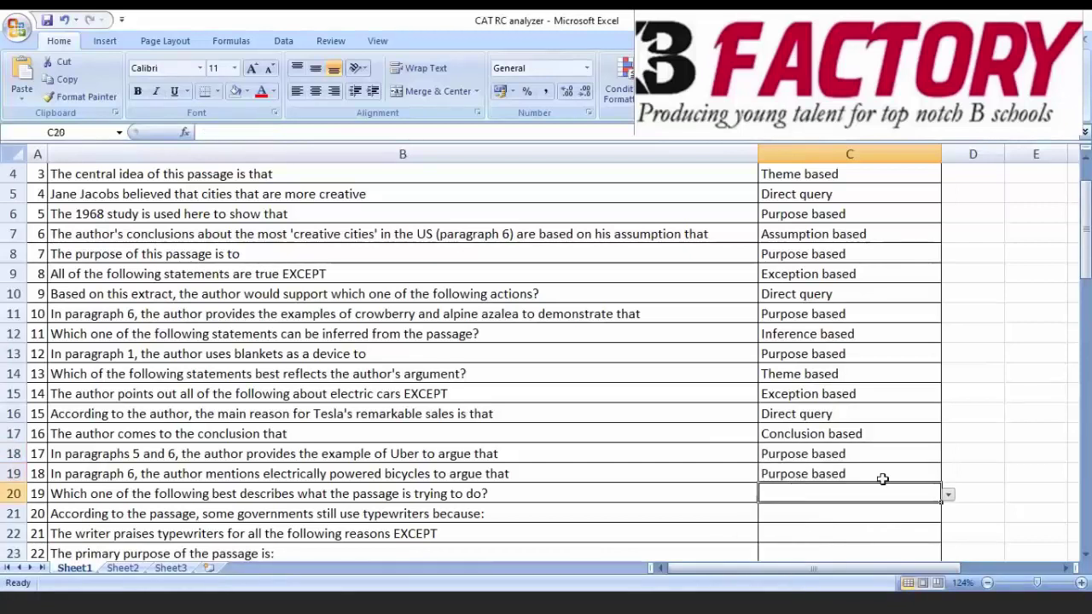
pyautogui.click(948, 494)
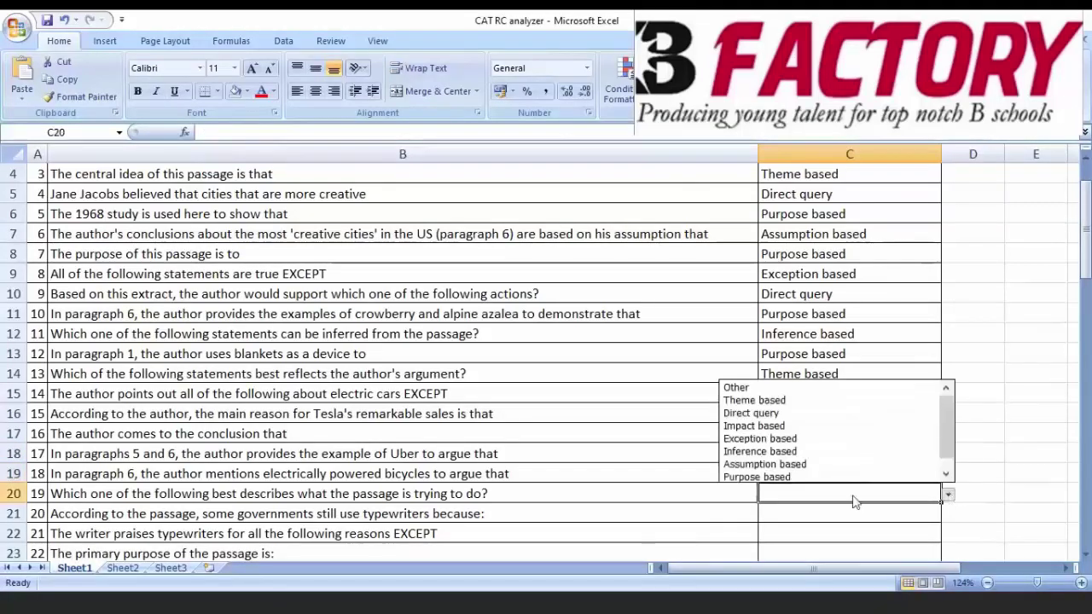
pyautogui.click(772, 477)
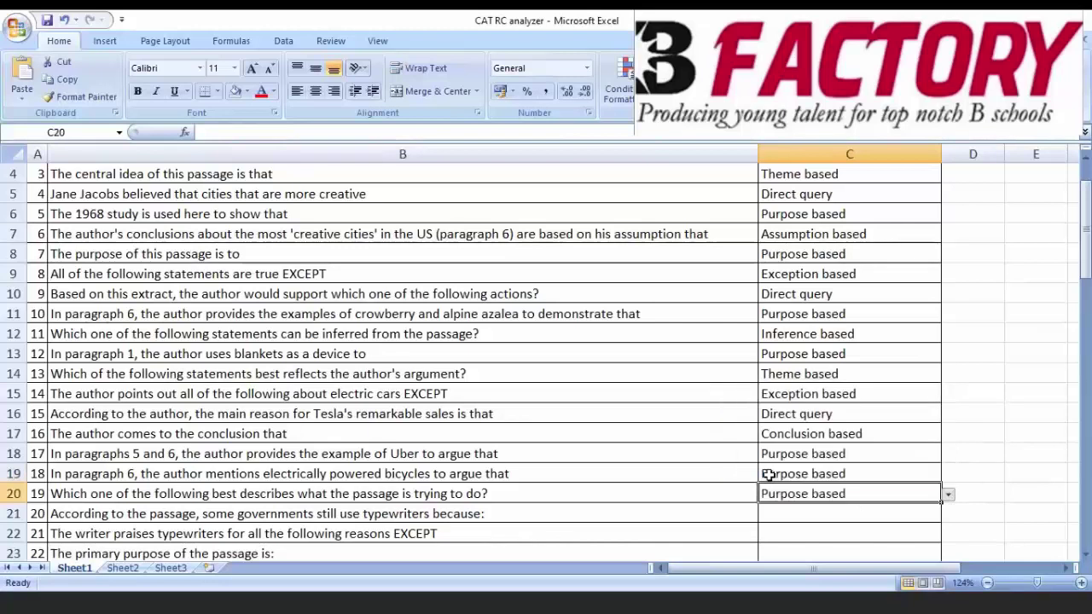
pyautogui.click(796, 515)
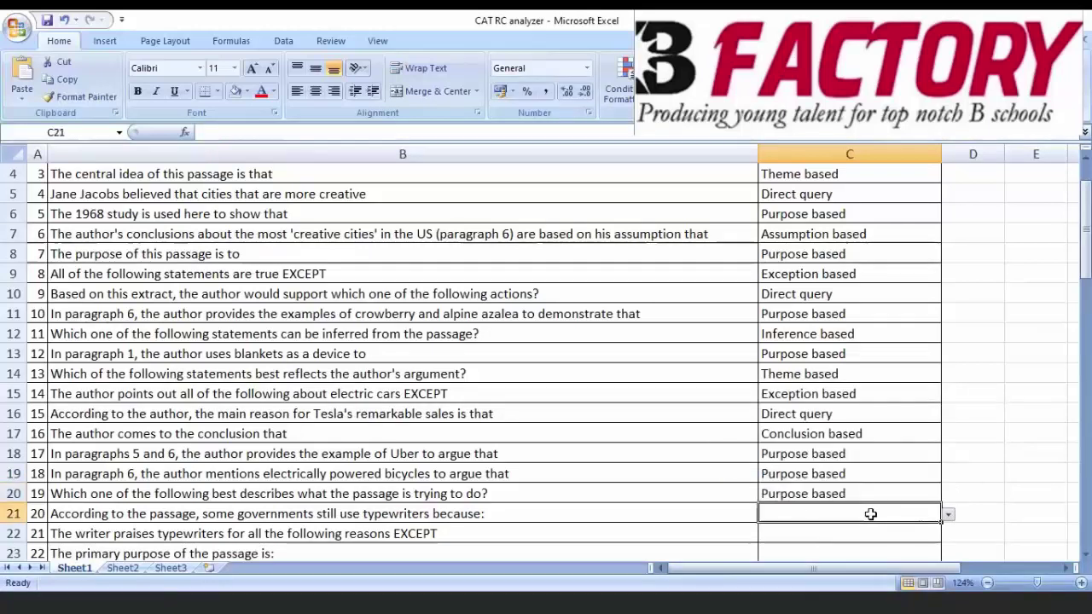
pyautogui.click(947, 515)
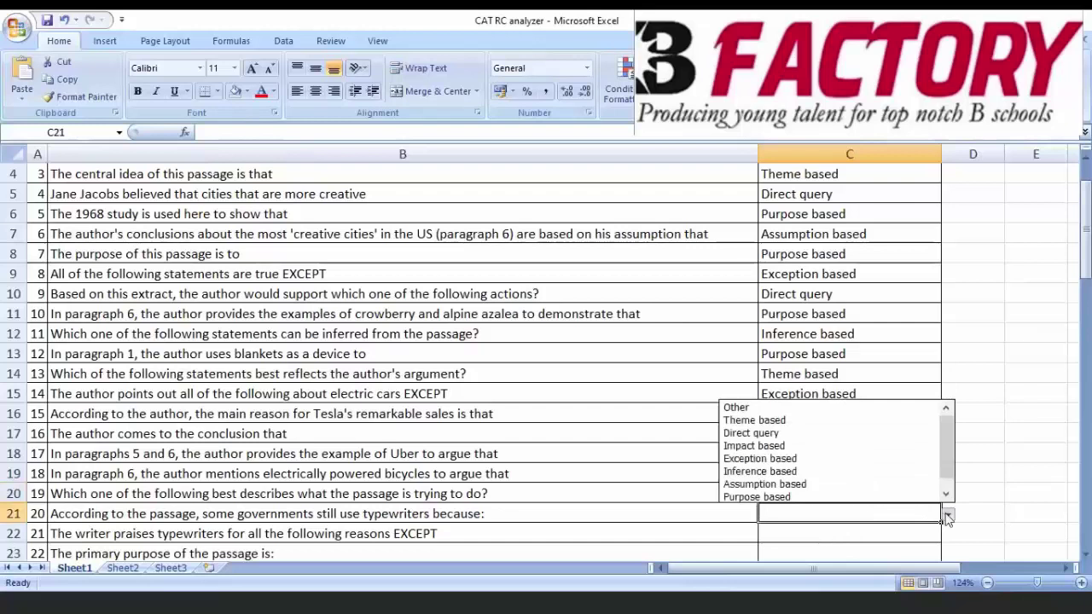
pyautogui.click(785, 433)
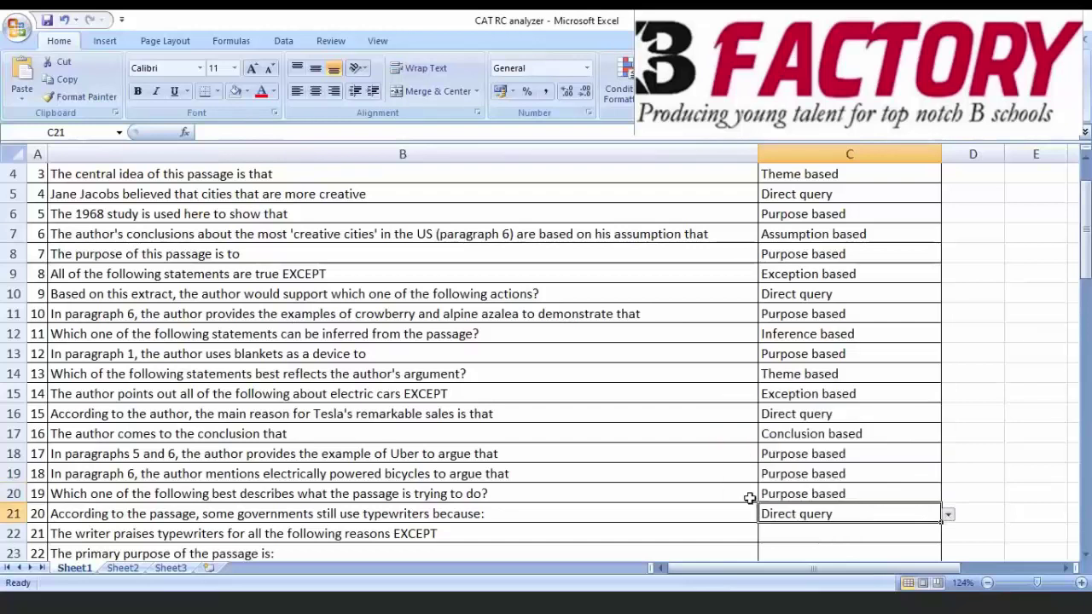
pyautogui.click(884, 532)
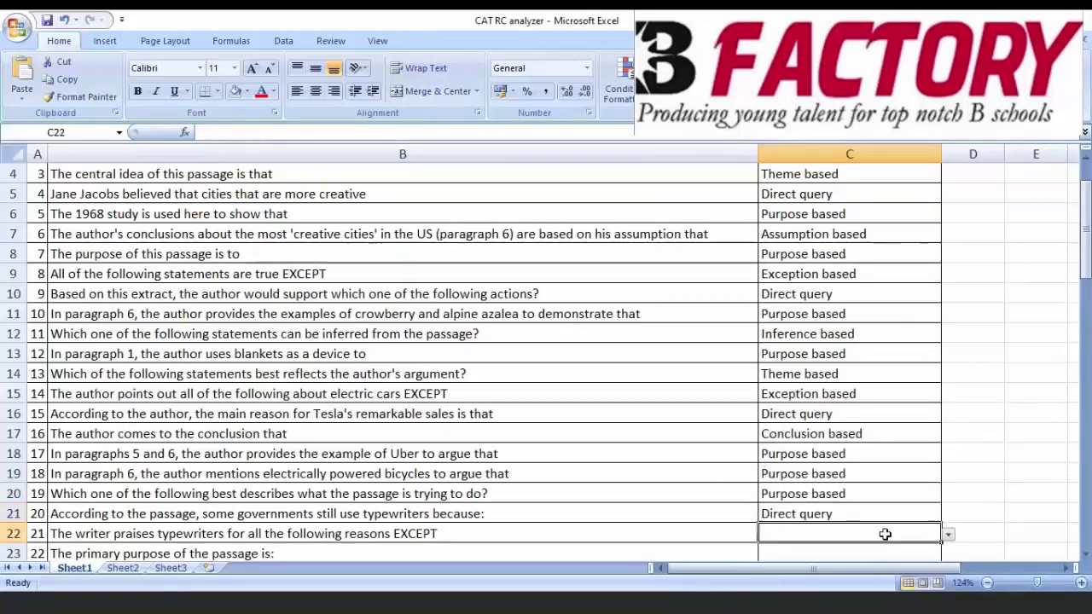
pyautogui.click(947, 535)
pyautogui.click(810, 476)
pyautogui.click(856, 475)
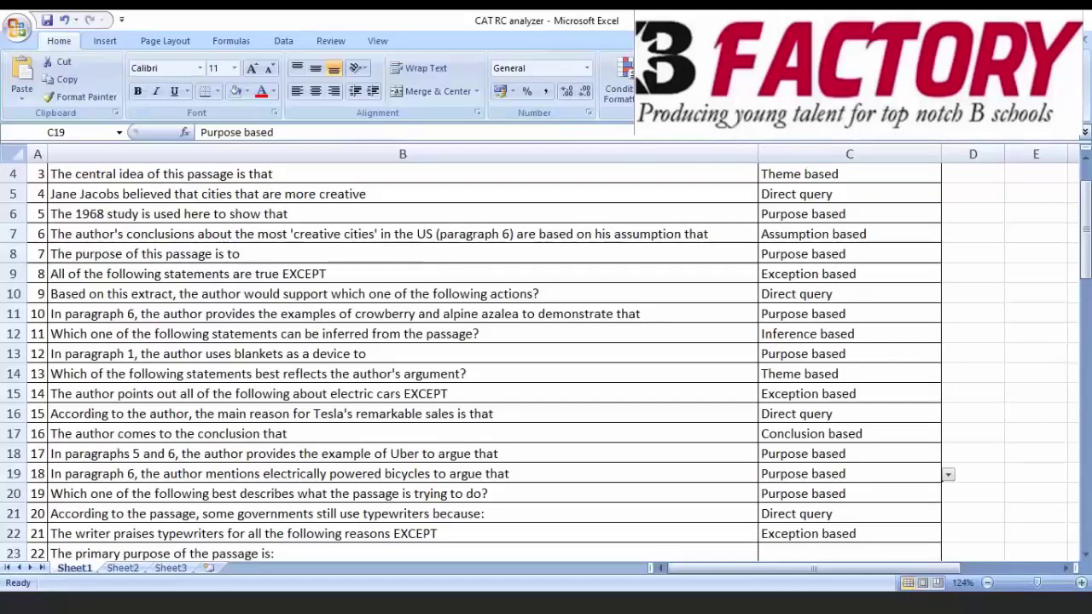
pyautogui.click(795, 180)
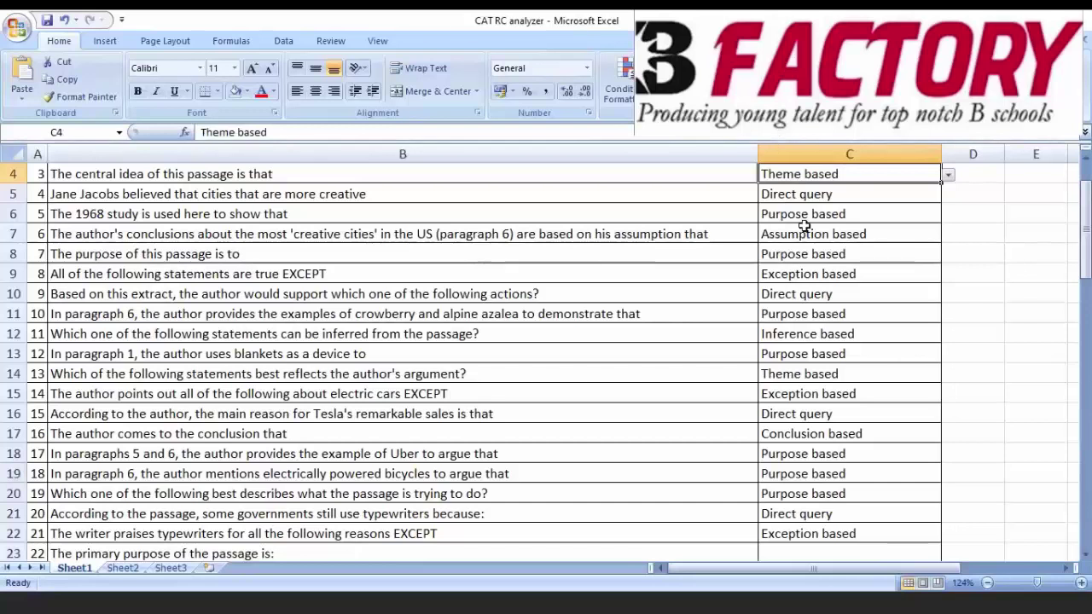
# Review C10's type choices and close the list, keeping Direct query.
pyautogui.click(783, 299)
pyautogui.click(948, 295)
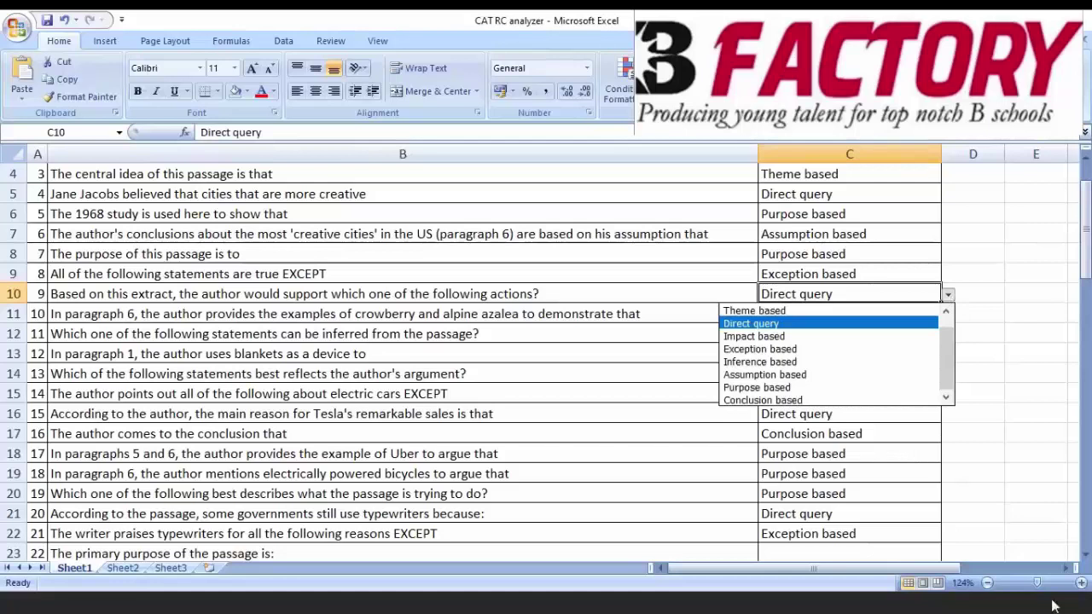
pyautogui.press('End')
pyautogui.press('Escape')
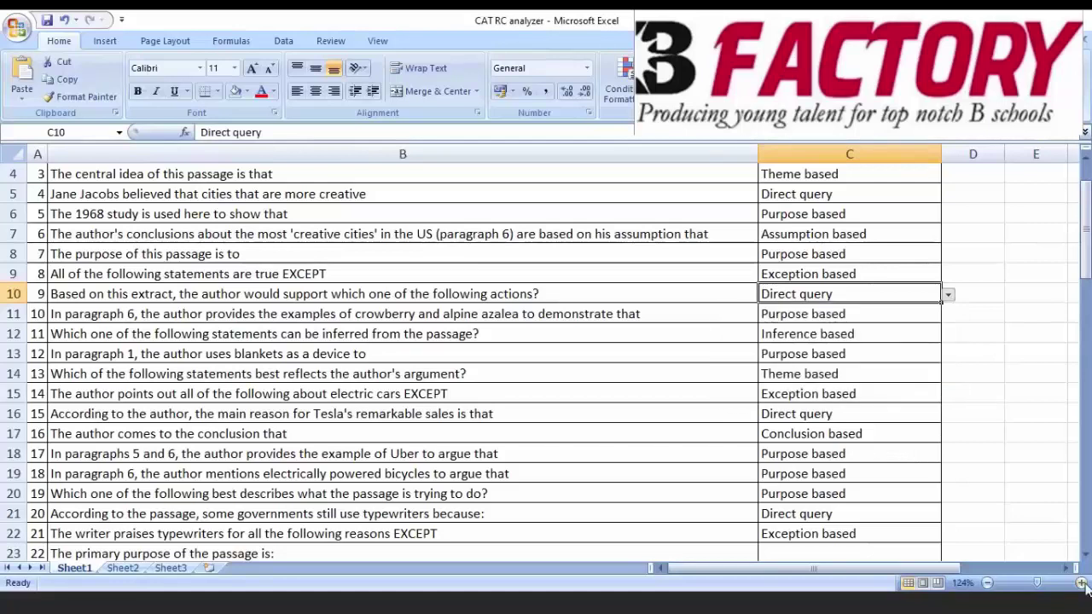
# Zoom the sheet to 140% and recheck C10's type list without changing it.
pyautogui.click(1081, 582)
pyautogui.click(1081, 583)
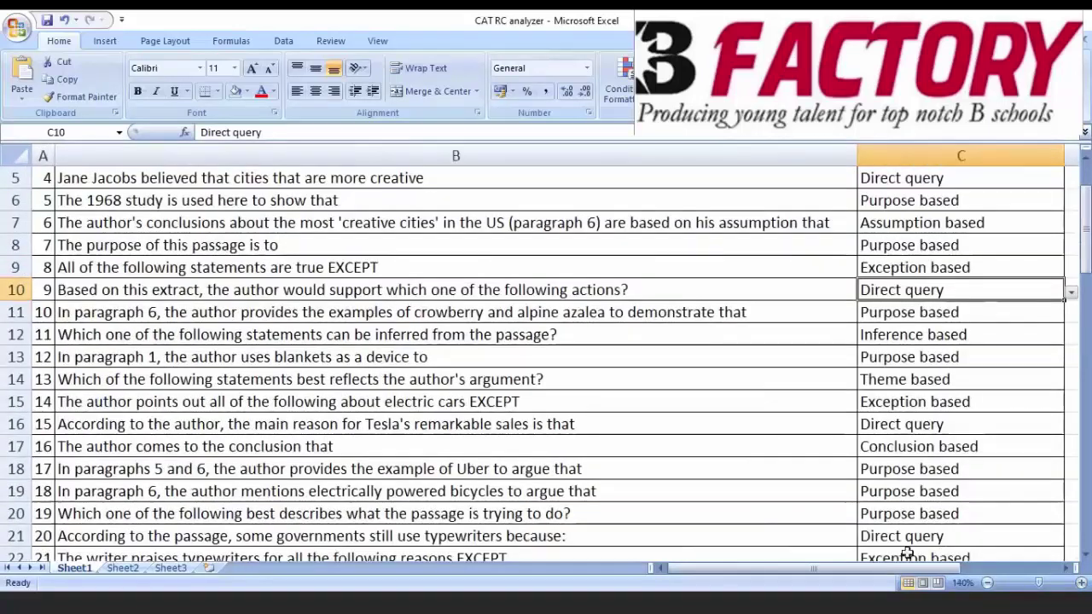
pyautogui.moveTo(750, 568); pyautogui.dragTo(818, 568)
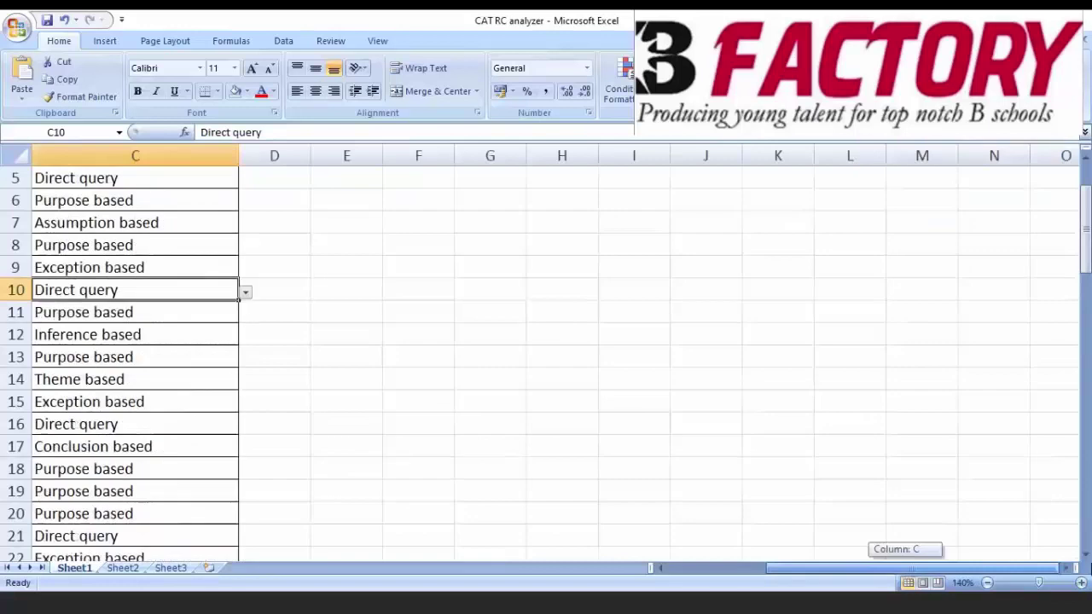
pyautogui.click(245, 292)
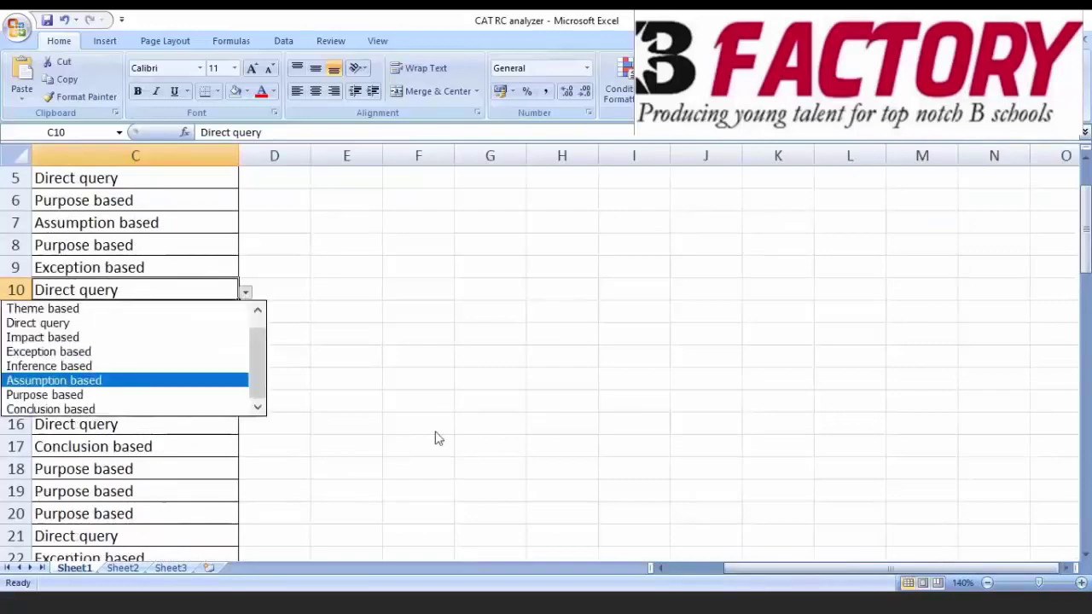
pyautogui.click(766, 568)
pyautogui.moveTo(766, 568); pyautogui.dragTo(807, 577)
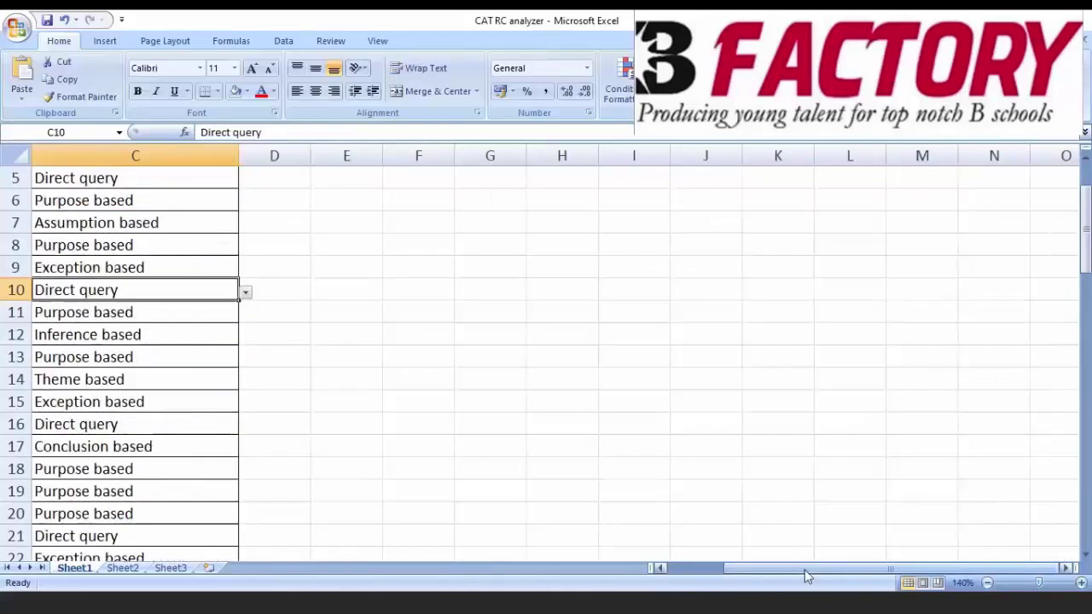
pyautogui.click(246, 293)
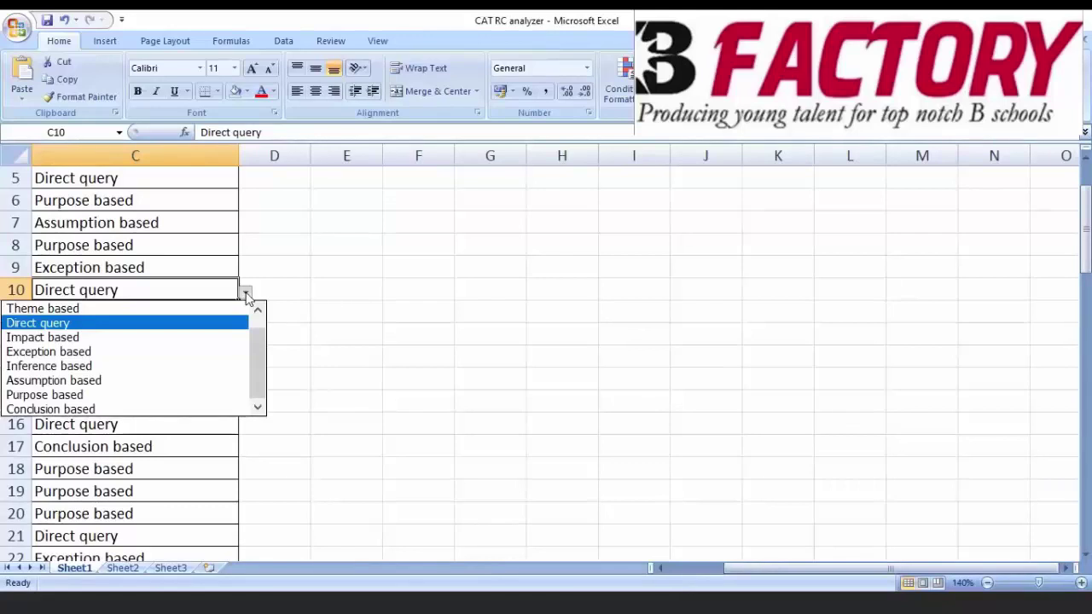
pyautogui.press('Down')
pyautogui.press('Down')
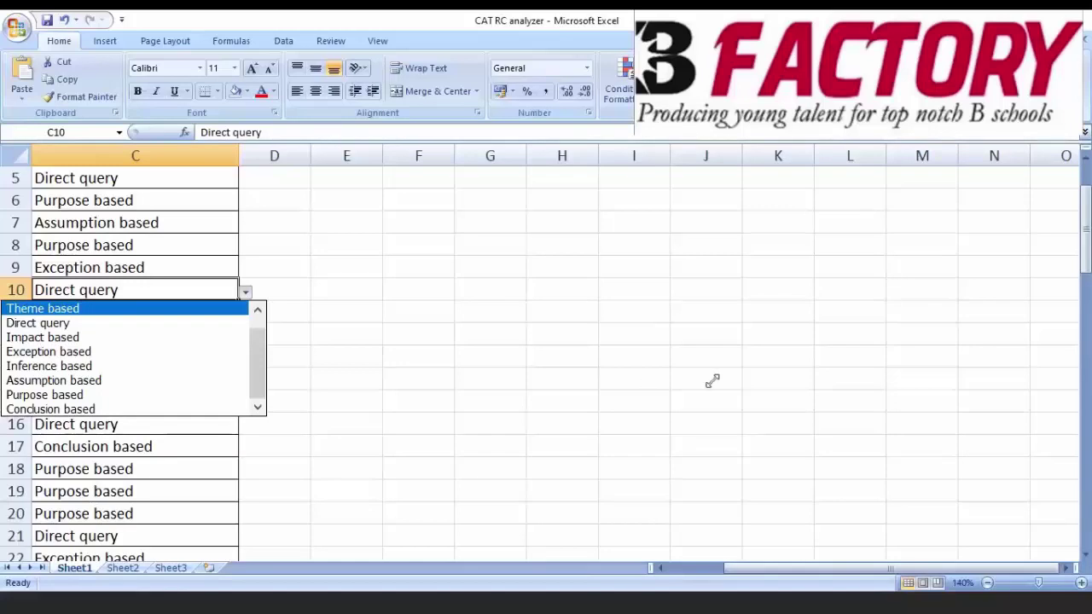
pyautogui.press('Escape')
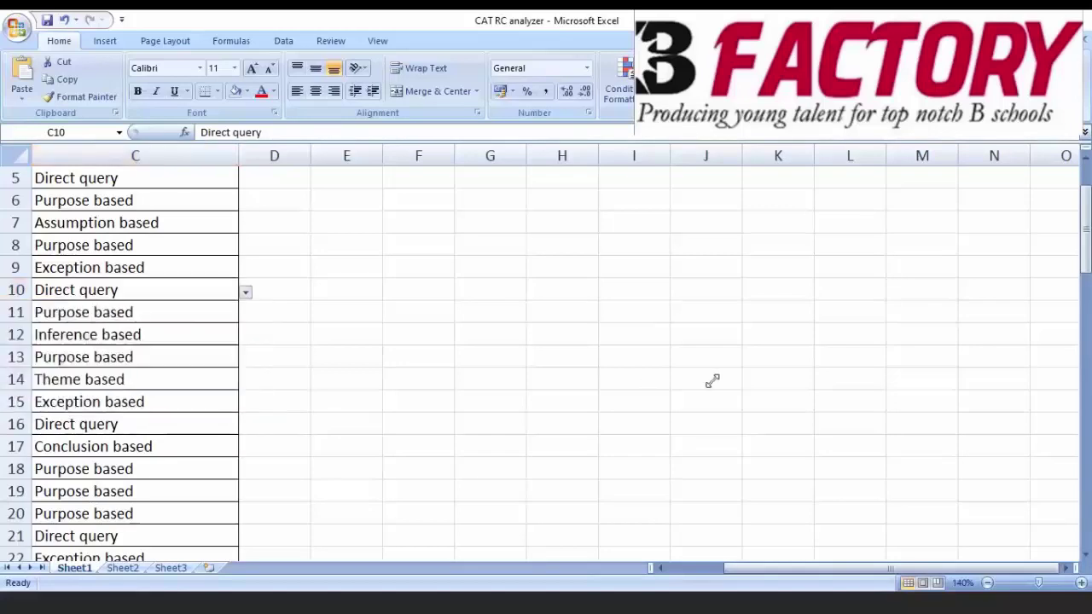
pyautogui.click(246, 295)
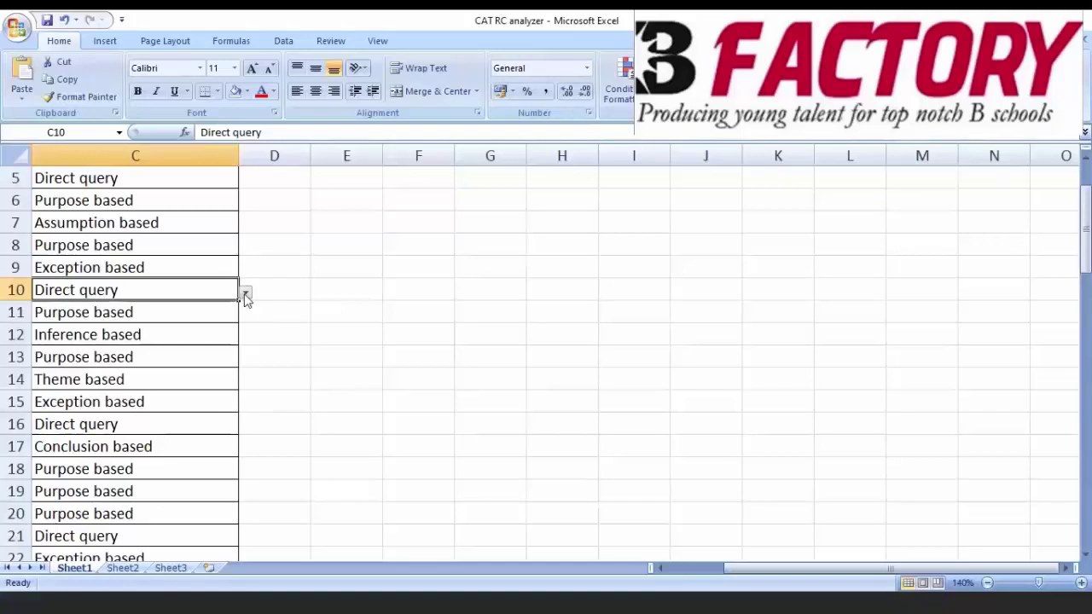
# Move from question 11 down the list to the untagged questions near row 69.
pyautogui.click(165, 333)
pyautogui.press('Left')
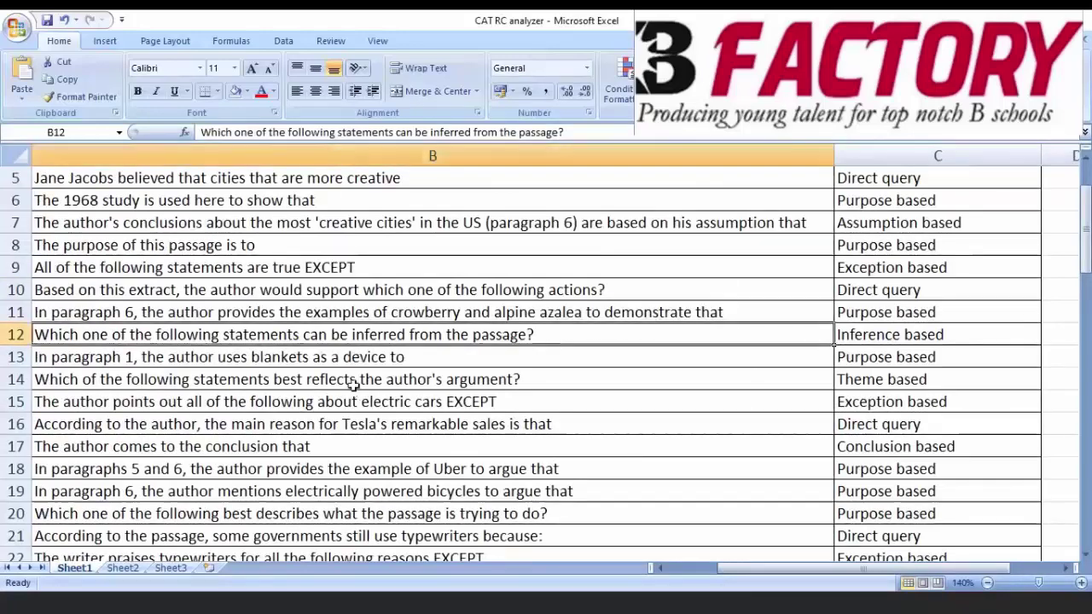
pyautogui.press('Down')
pyautogui.press('Down')
pyautogui.press('Down')
pyautogui.press('Down')
pyautogui.press('Down')
pyautogui.press('Down')
pyautogui.press('Down')
pyautogui.press('Down')
pyautogui.press('Down')
pyautogui.press('Down')
pyautogui.press('Down')
pyautogui.press('Down')
pyautogui.press('Down')
pyautogui.press('Down')
pyautogui.press('Down')
pyautogui.press('Down')
pyautogui.press('Down')
pyautogui.press('Down')
pyautogui.press('Down')
pyautogui.press('Down')
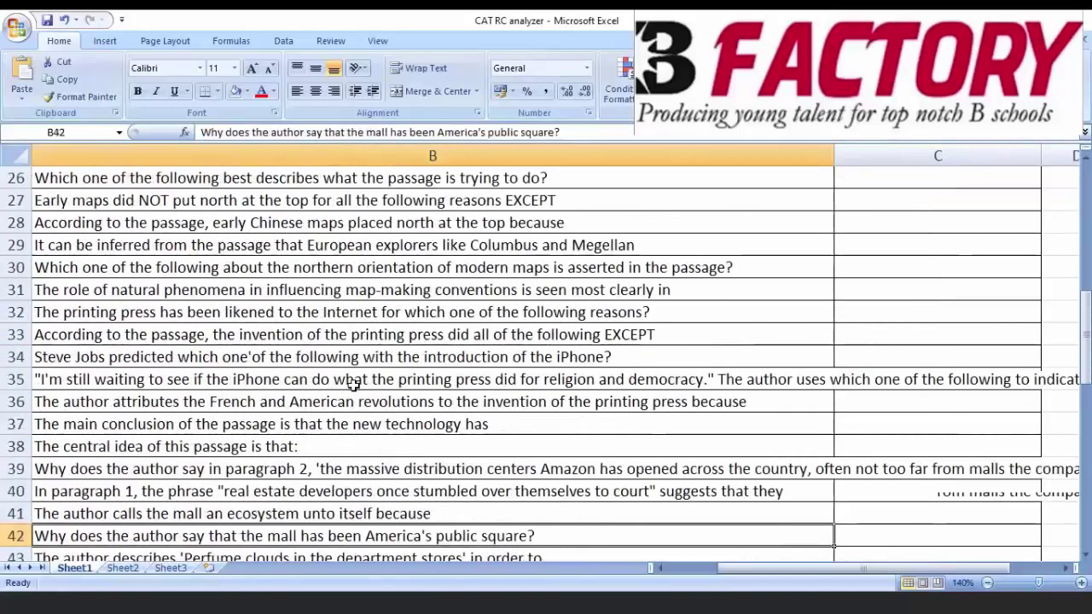
pyautogui.press('Down')
pyautogui.press('Down')
pyautogui.press('Down')
pyautogui.press('Down')
pyautogui.press('Down')
pyautogui.press('Down')
pyautogui.press('Down')
pyautogui.press('Down')
pyautogui.press('Down')
pyautogui.press('Down')
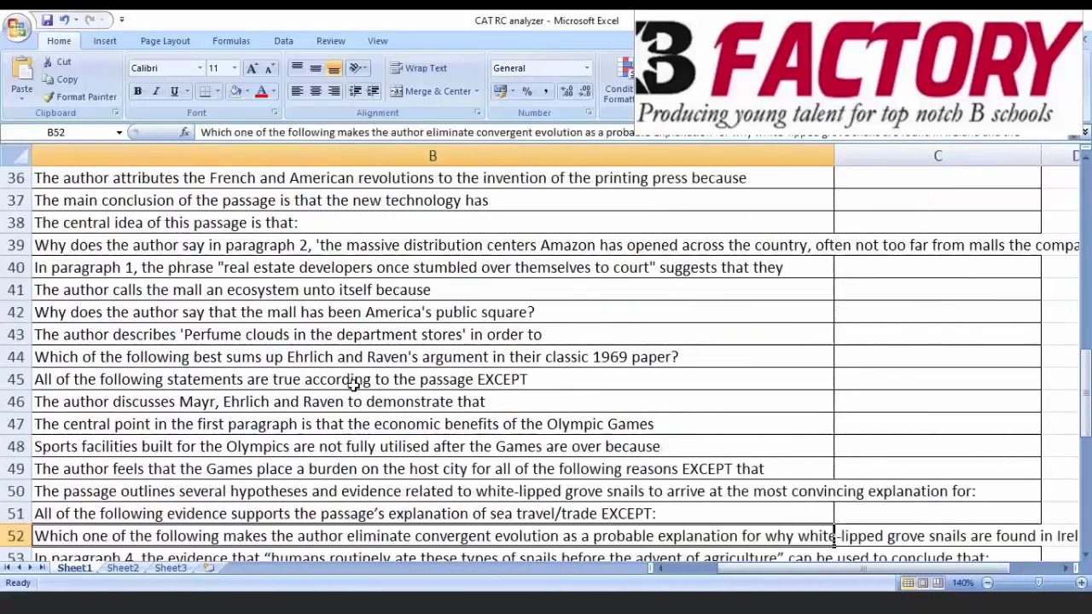
pyautogui.press('Left')
pyautogui.press('Down')
pyautogui.press('Down')
pyautogui.press('Down')
pyautogui.press('Down')
pyautogui.press('Down')
pyautogui.press('Down')
pyautogui.press('Down')
pyautogui.press('Down')
pyautogui.press('Down')
pyautogui.press('Down')
pyautogui.press('Down')
pyautogui.press('Down')
pyautogui.press('Down')
pyautogui.press('Down')
pyautogui.press('Down')
pyautogui.press('Down')
pyautogui.press('Down')
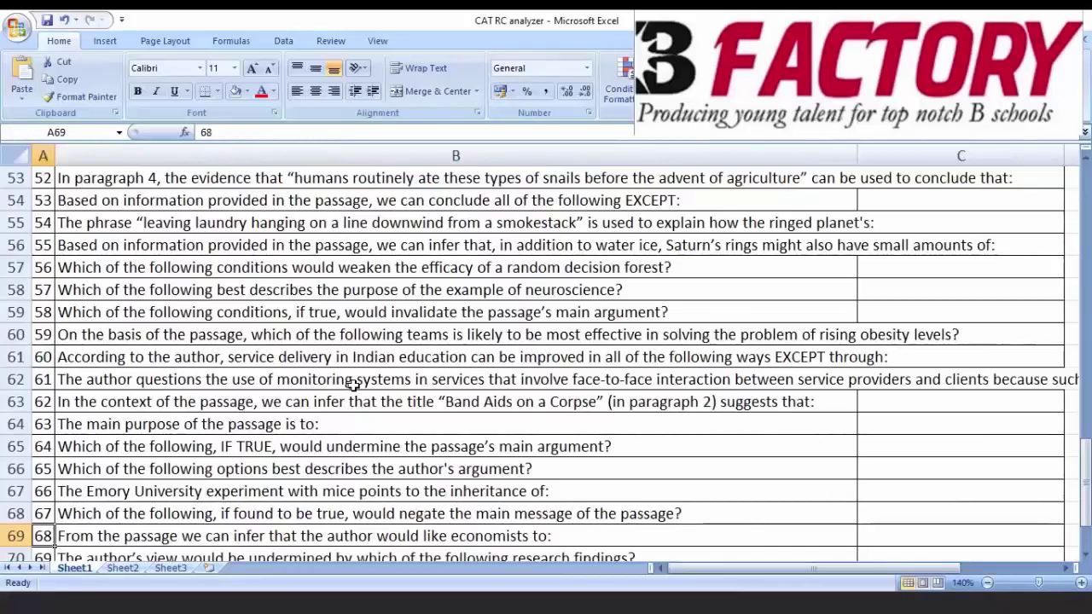
# Fill question 58's row (row 59) with yellow.
pyautogui.click(12, 311)
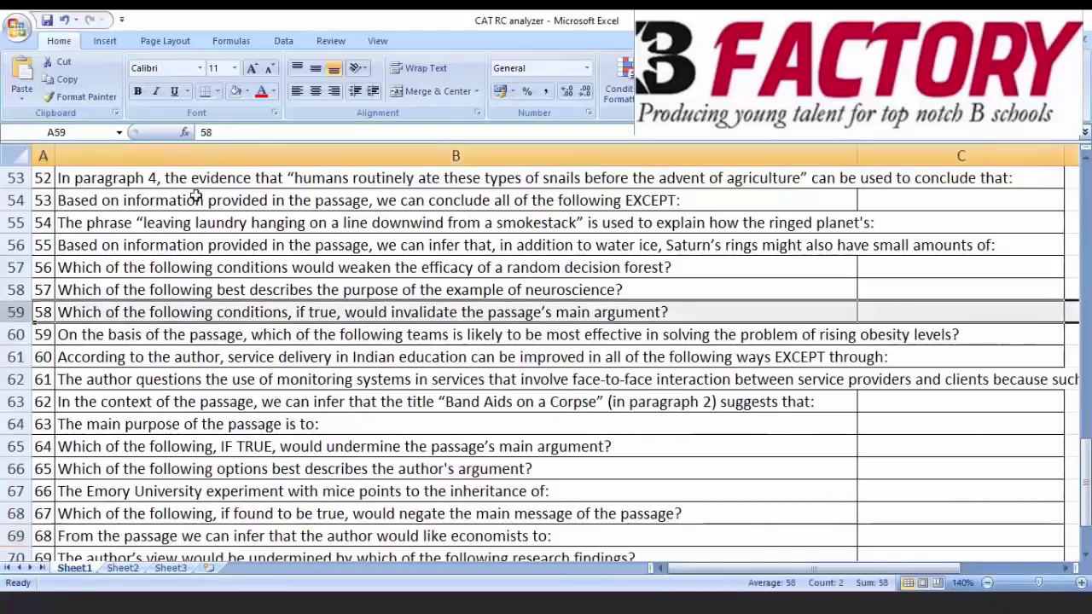
pyautogui.click(246, 91)
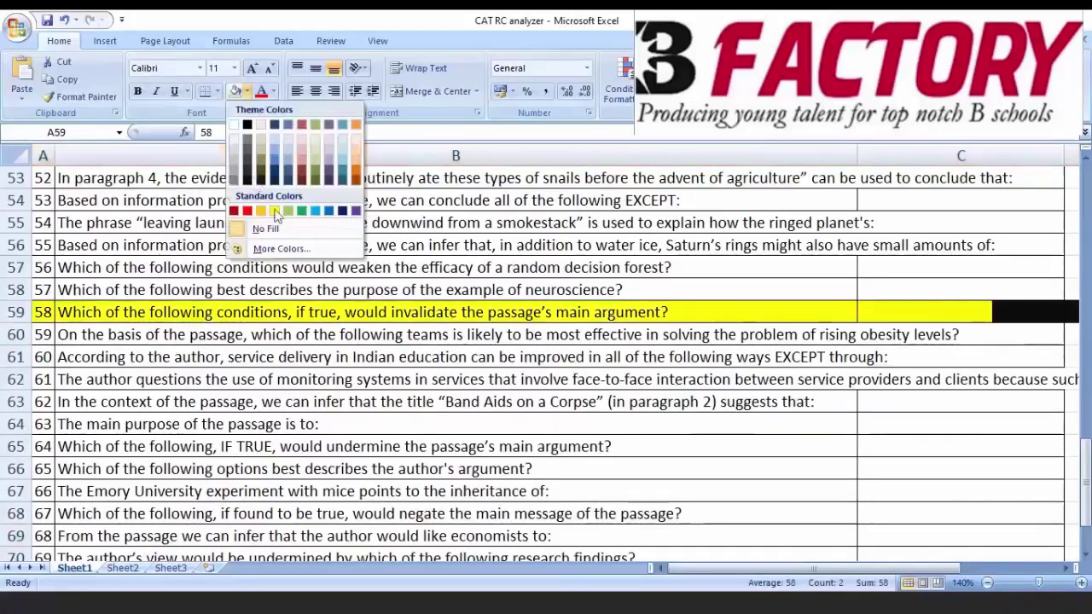
pyautogui.click(273, 209)
# Tag question 58 as Impact based in cell C59.
pyautogui.click(921, 317)
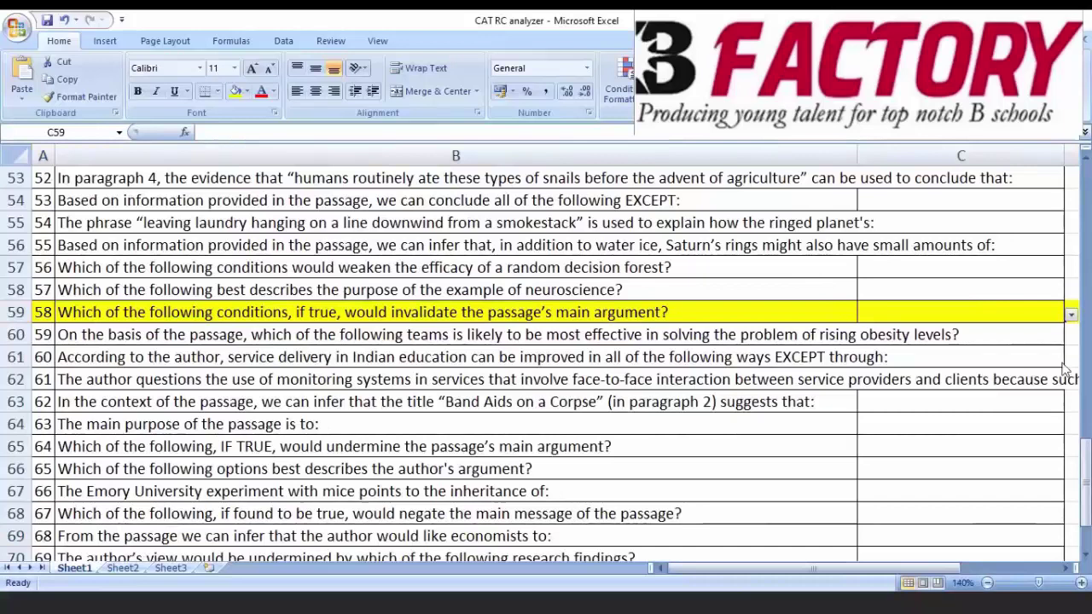
pyautogui.click(934, 312)
pyautogui.click(1071, 316)
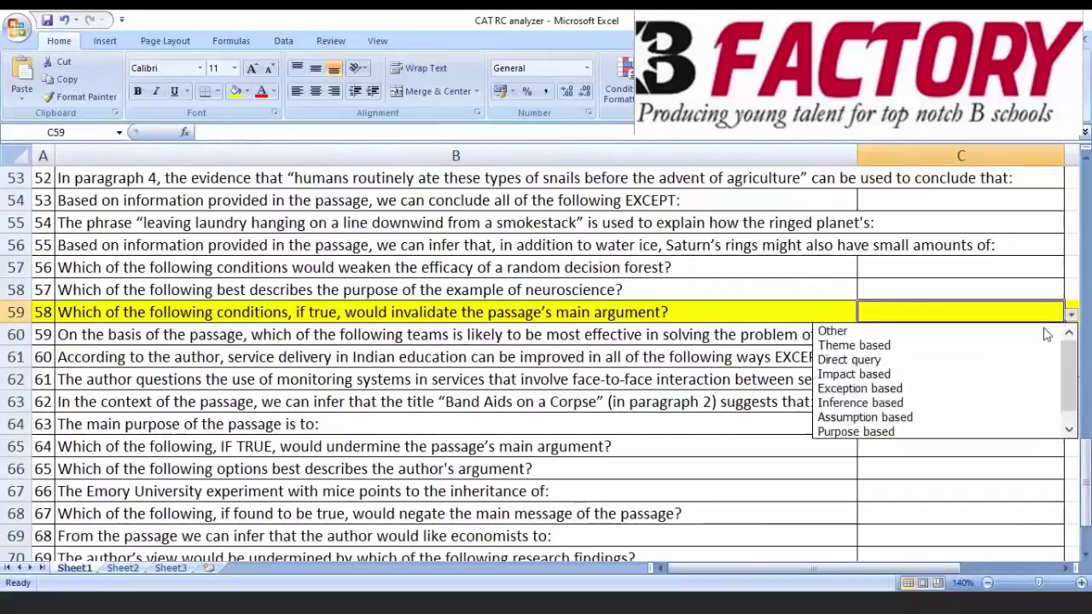
pyautogui.click(876, 370)
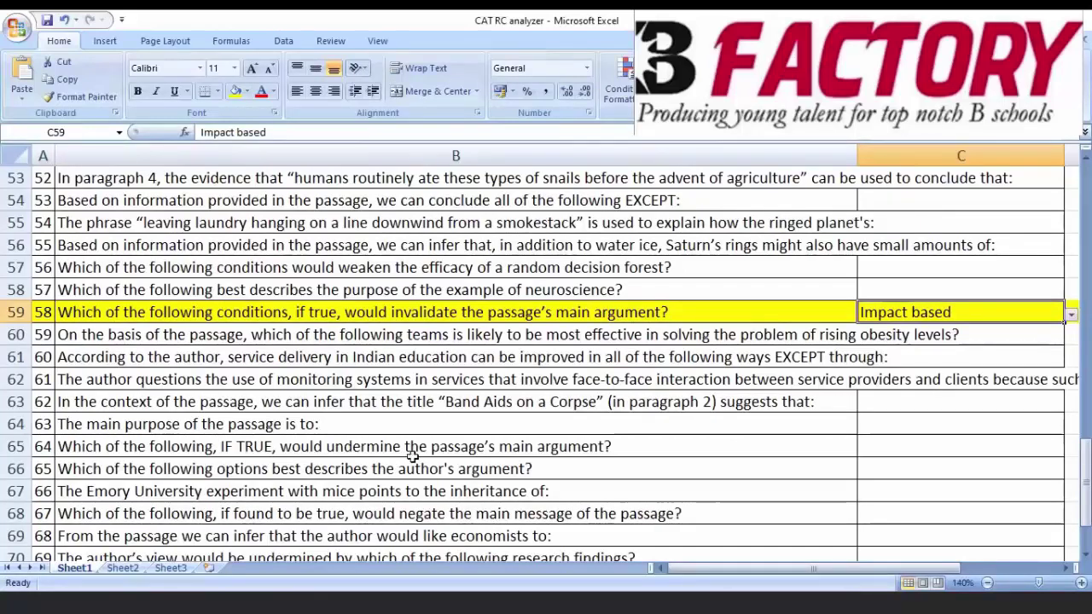
pyautogui.click(917, 446)
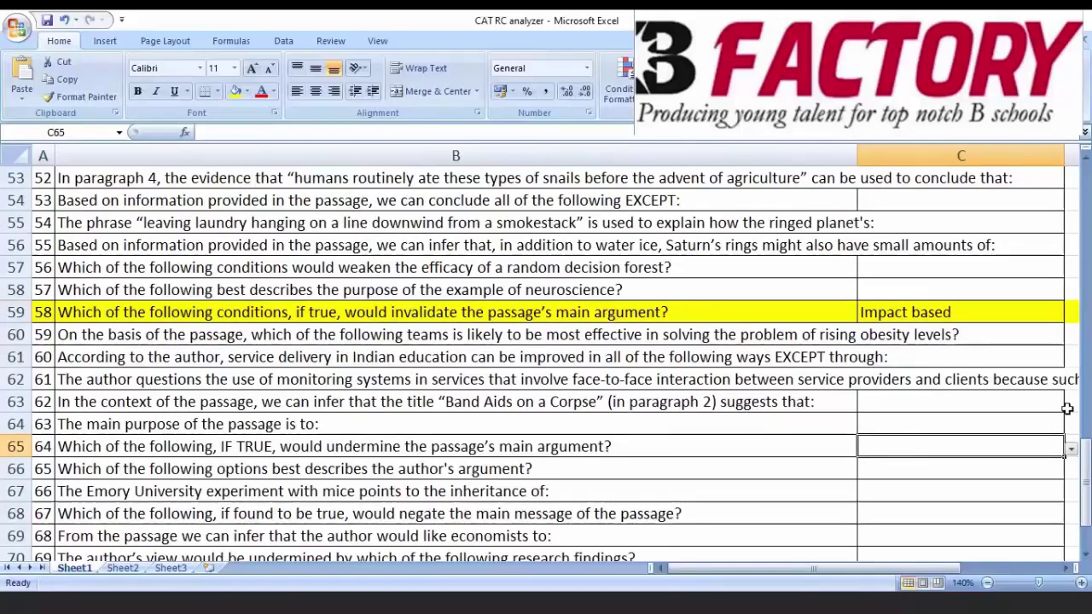
# Highlight question 64's row yellow and tag it Impact based.
pyautogui.hotkey('shift', 'space')
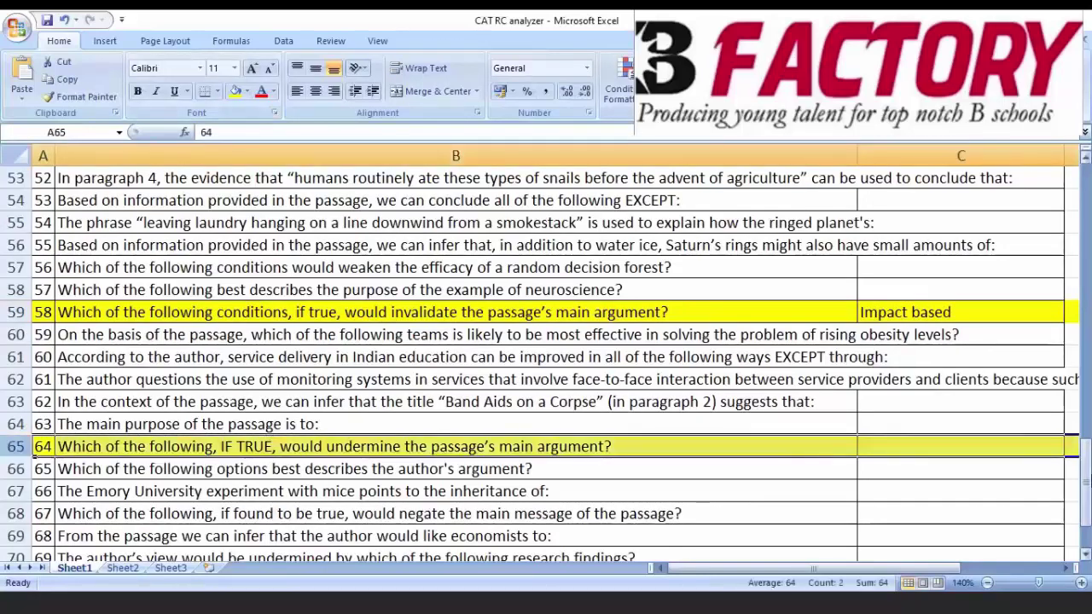
pyautogui.press('F4')
pyautogui.click(1033, 444)
pyautogui.click(1070, 450)
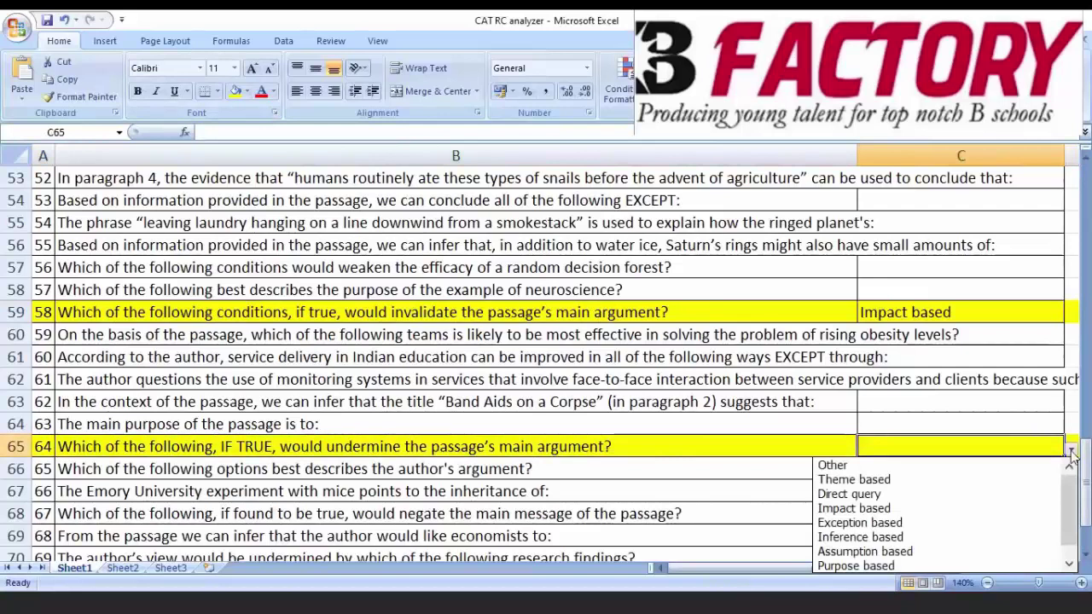
pyautogui.click(866, 510)
pyautogui.click(700, 473)
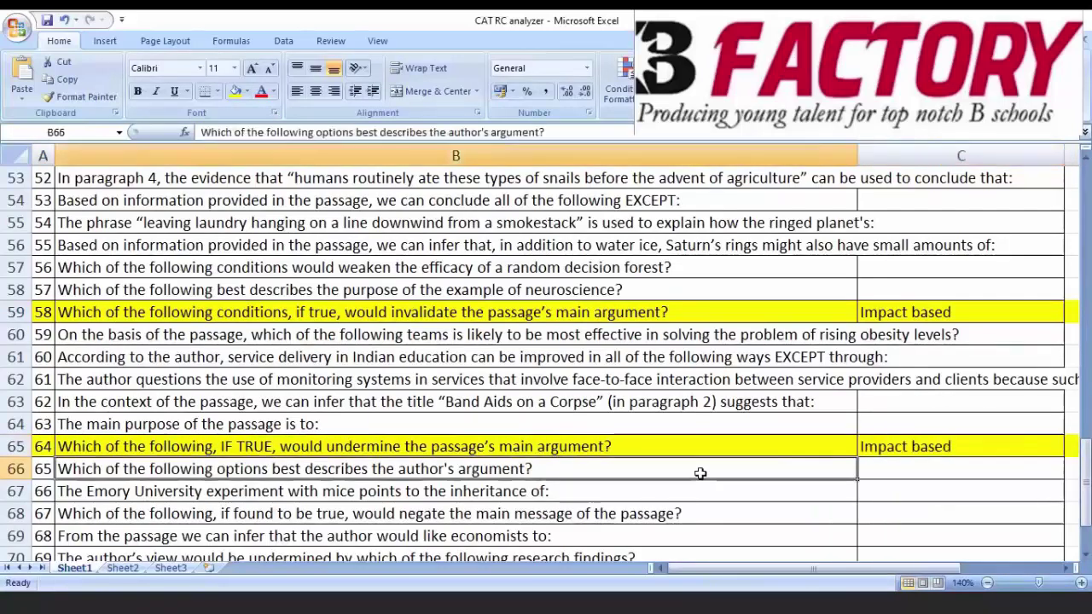
pyautogui.press('Down')
pyautogui.press('Down')
pyautogui.press('Down')
pyautogui.press('Down')
pyautogui.press('Down')
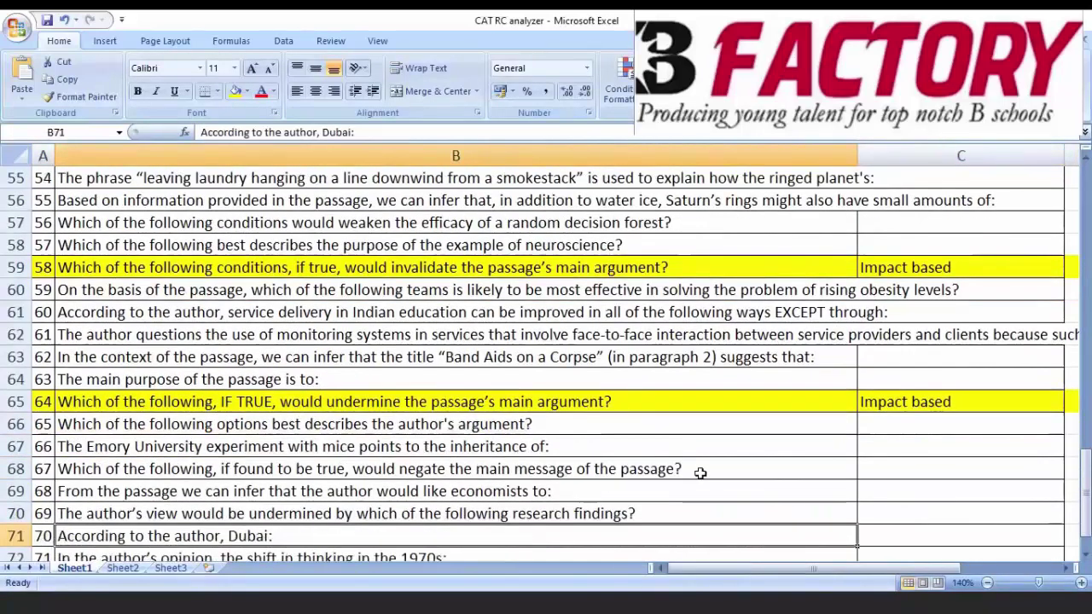
# Tag question 67 as Impact based and fill row 68 yellow.
pyautogui.click(1050, 471)
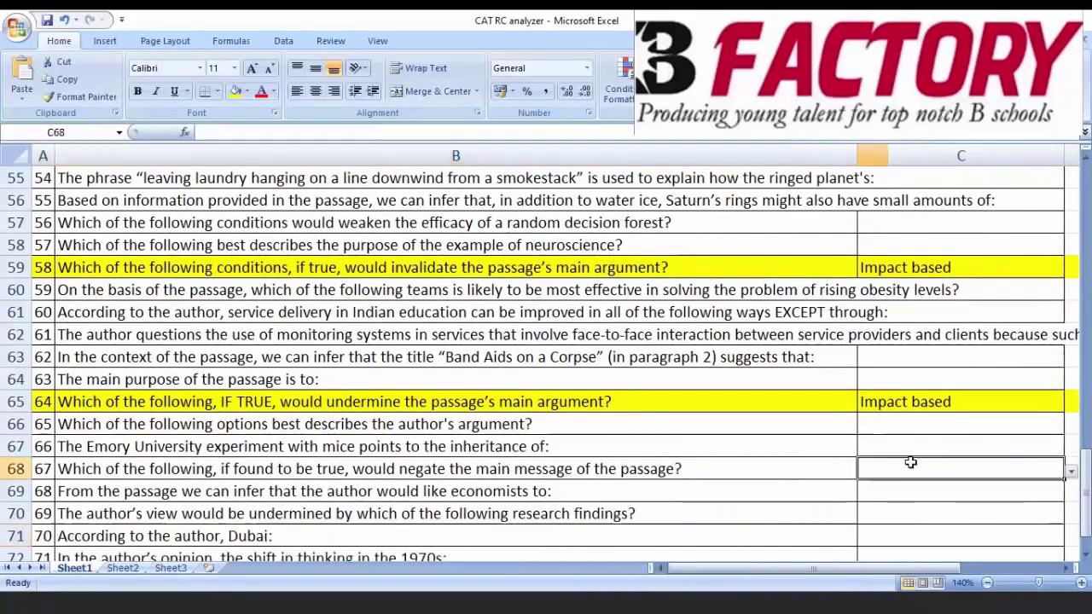
pyautogui.click(1071, 471)
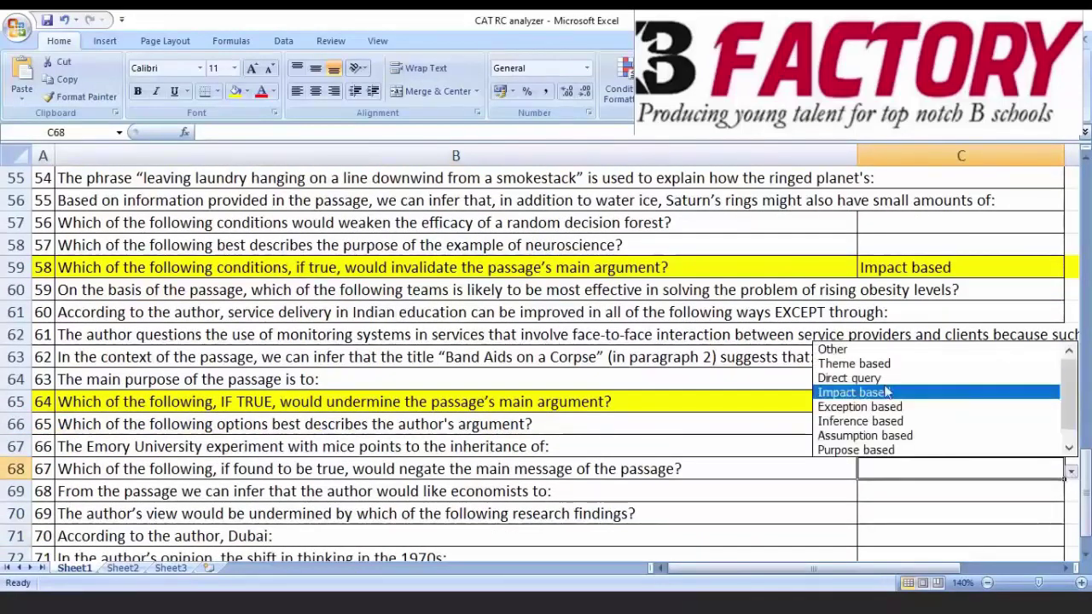
pyautogui.click(854, 393)
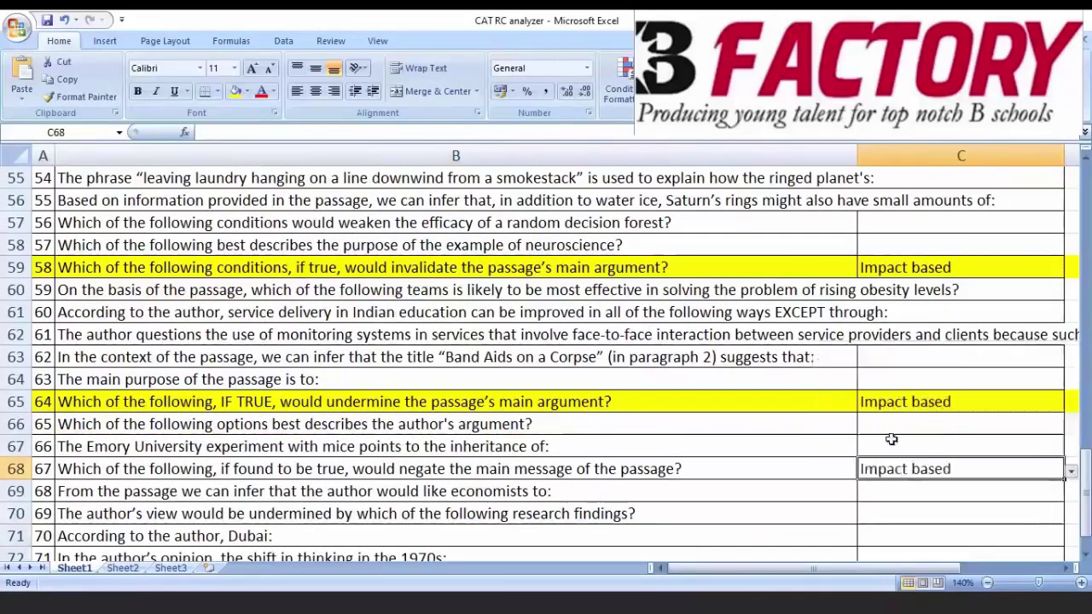
pyautogui.click(15, 468)
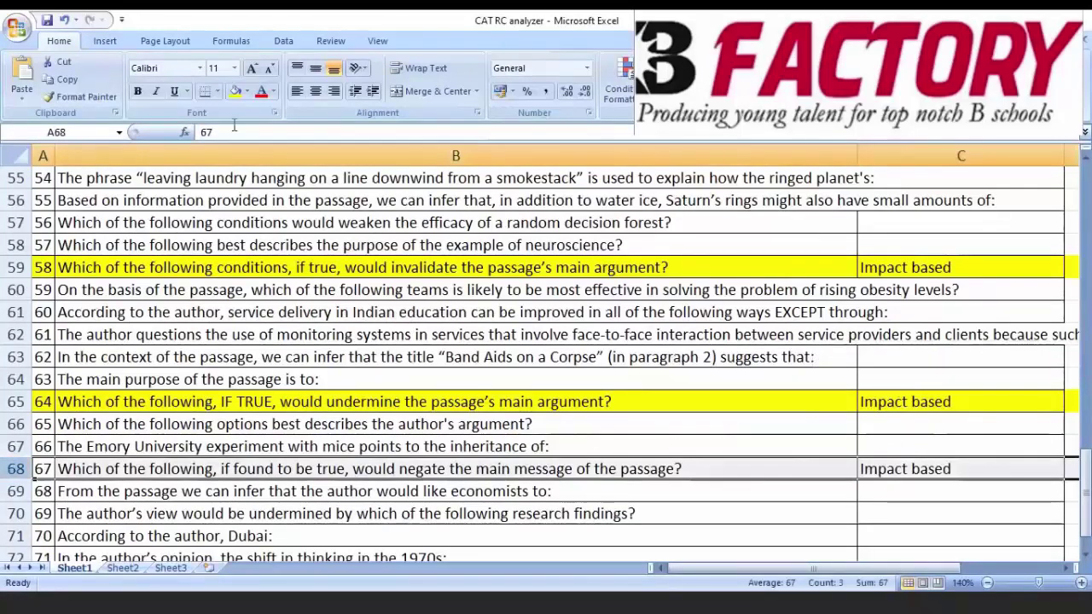
pyautogui.click(234, 91)
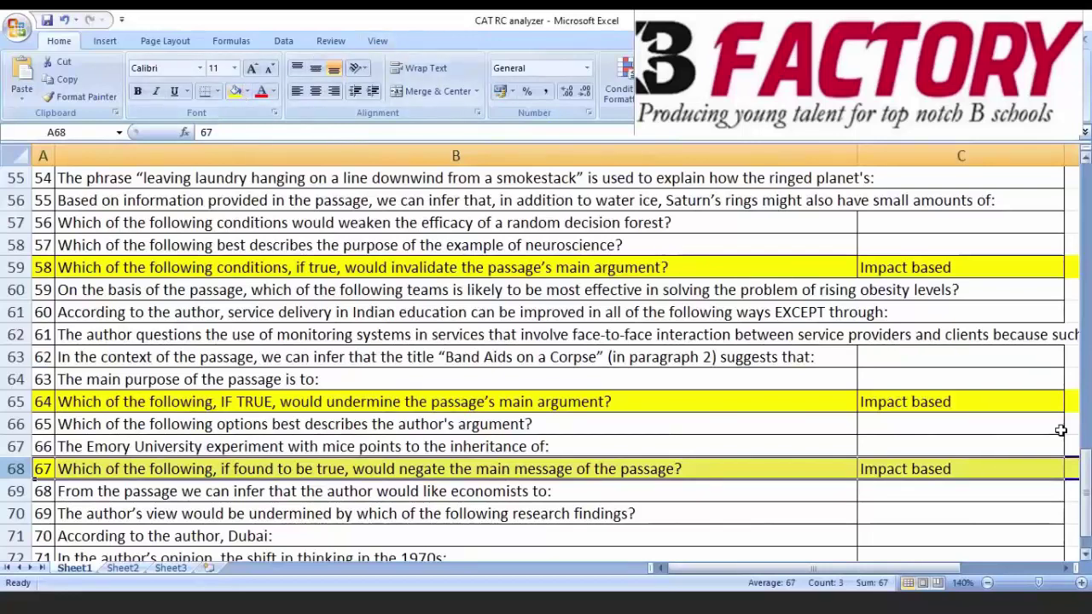
# Change question 64's tag in C65 to Exception based.
pyautogui.click(1056, 402)
pyautogui.click(1071, 409)
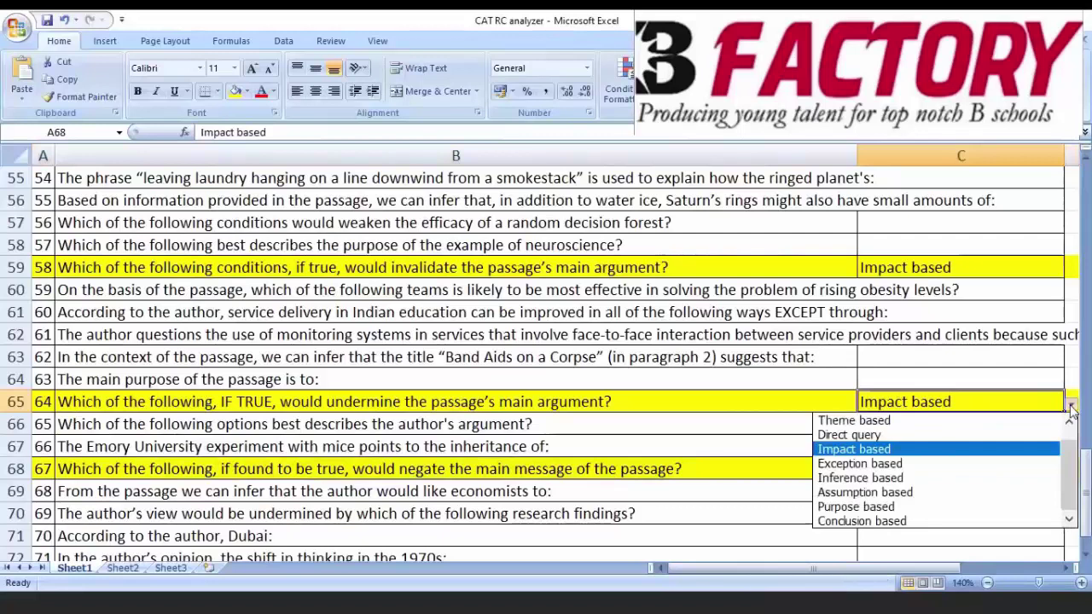
pyautogui.click(881, 465)
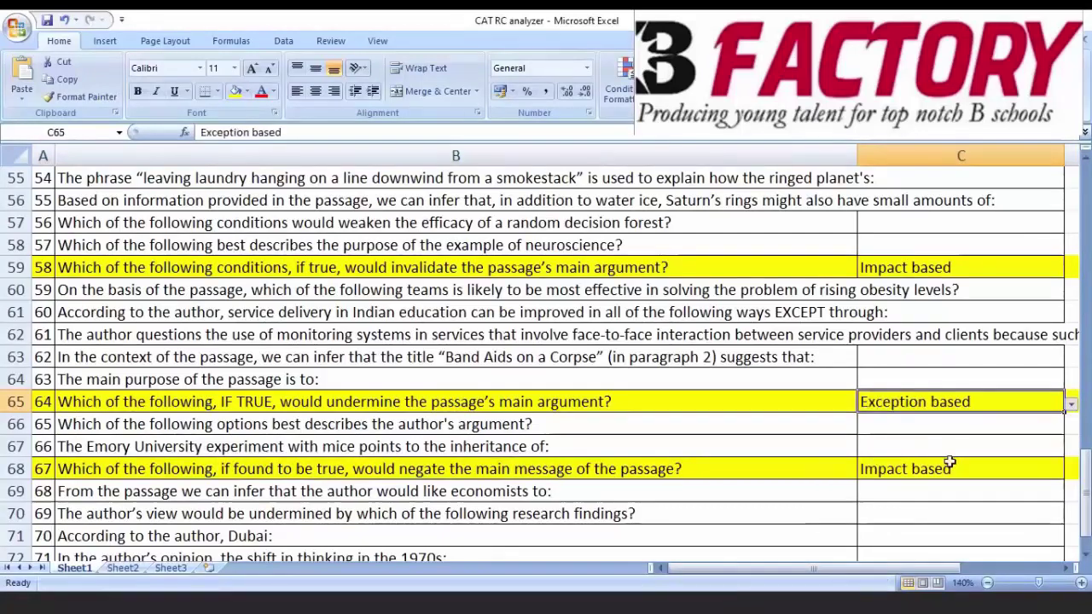
pyautogui.hotkey('ctrl', 'z')
pyautogui.press('Up')
pyautogui.press('Up')
pyautogui.press('Up')
pyautogui.press('Up')
pyautogui.press('Up')
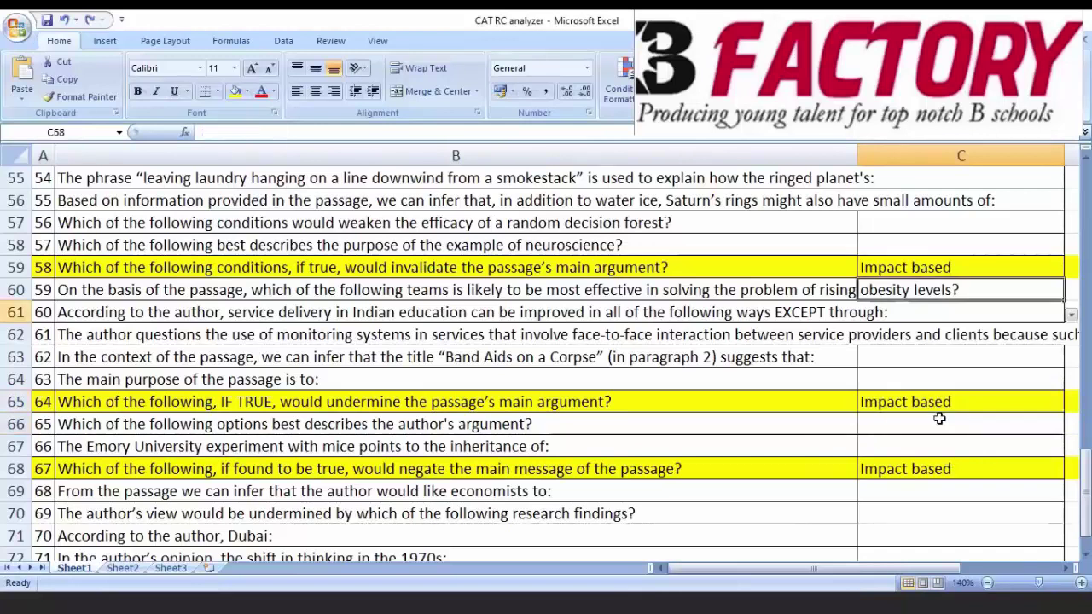
pyautogui.press('Up')
pyautogui.press('Up')
pyautogui.press('Up')
pyautogui.press('Up')
pyautogui.press('Up')
pyautogui.press('Up')
pyautogui.press('Up')
pyautogui.press('Up')
pyautogui.press('Up')
pyautogui.press('Up')
pyautogui.press('Up')
pyautogui.press('Up')
pyautogui.press('Up')
pyautogui.press('Up')
pyautogui.press('Up')
pyautogui.press('Up')
pyautogui.press('Up')
pyautogui.press('Up')
pyautogui.press('Up')
pyautogui.press('Up')
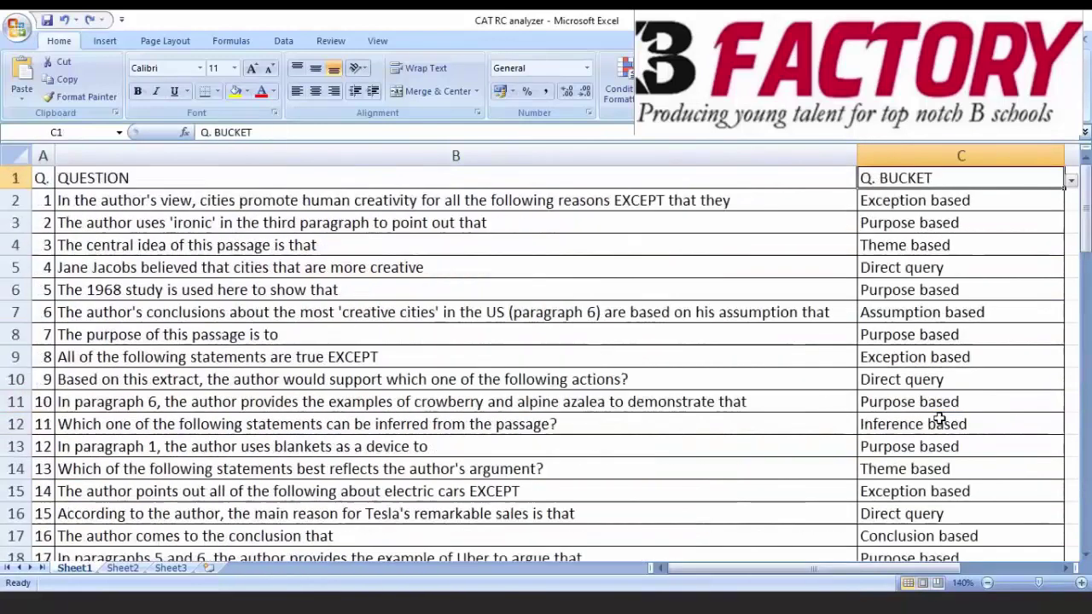
pyautogui.press('Down')
pyautogui.press('Left')
pyautogui.press('Left')
pyautogui.press('Down')
pyautogui.press('Up')
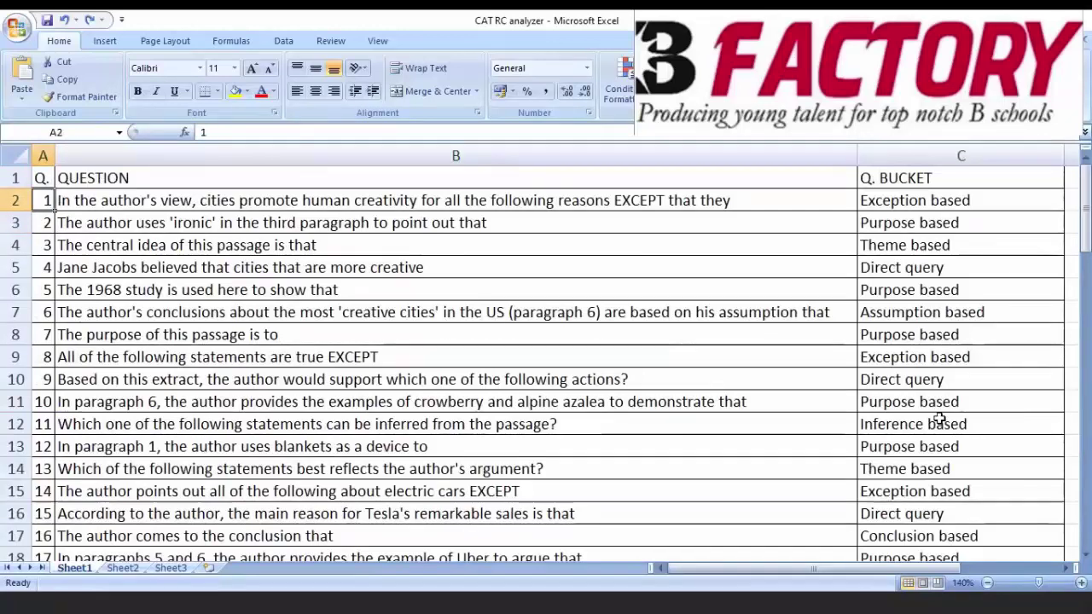
pyautogui.press('Right')
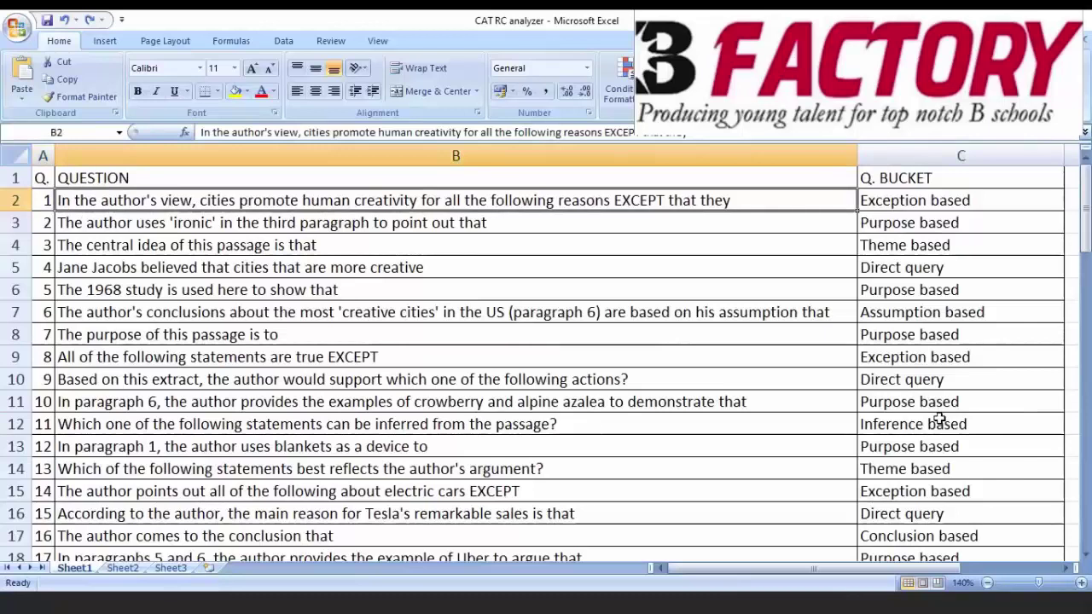
pyautogui.press('Down')
pyautogui.press('Down')
pyautogui.press('Down')
pyautogui.press('Down')
pyautogui.press('Down')
pyautogui.press('Down')
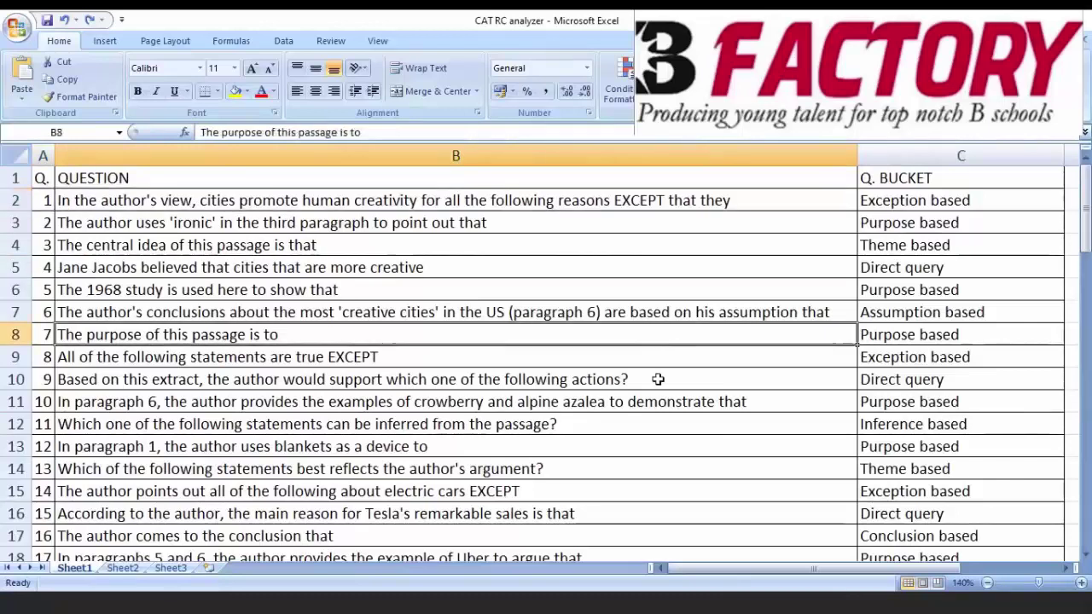
pyautogui.press('Down')
pyautogui.press('Down')
pyautogui.press('Down')
pyautogui.press('Down')
pyautogui.press('Down')
pyautogui.press('Down')
pyautogui.press('Down')
pyautogui.press('Down')
pyautogui.press('Down')
pyautogui.press('Down')
pyautogui.press('Down')
pyautogui.press('Down')
pyautogui.press('Down')
pyautogui.press('Down')
pyautogui.press('Down')
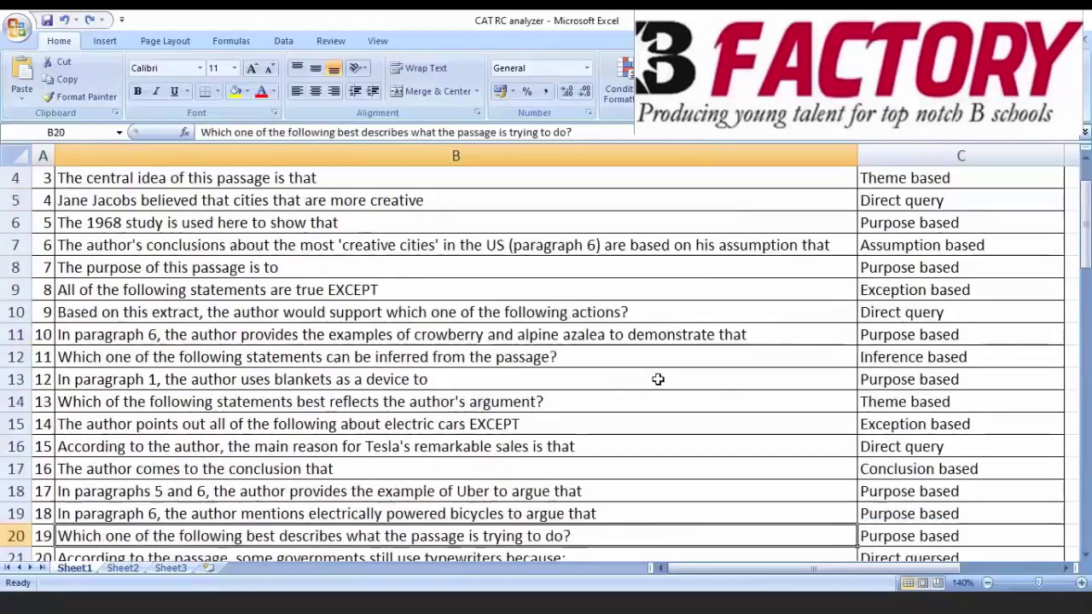
pyautogui.press('Down')
pyautogui.press('Down')
pyautogui.press('Down')
pyautogui.press('Down')
pyautogui.press('Down')
pyautogui.press('Down')
pyautogui.press('Down')
pyautogui.press('Down')
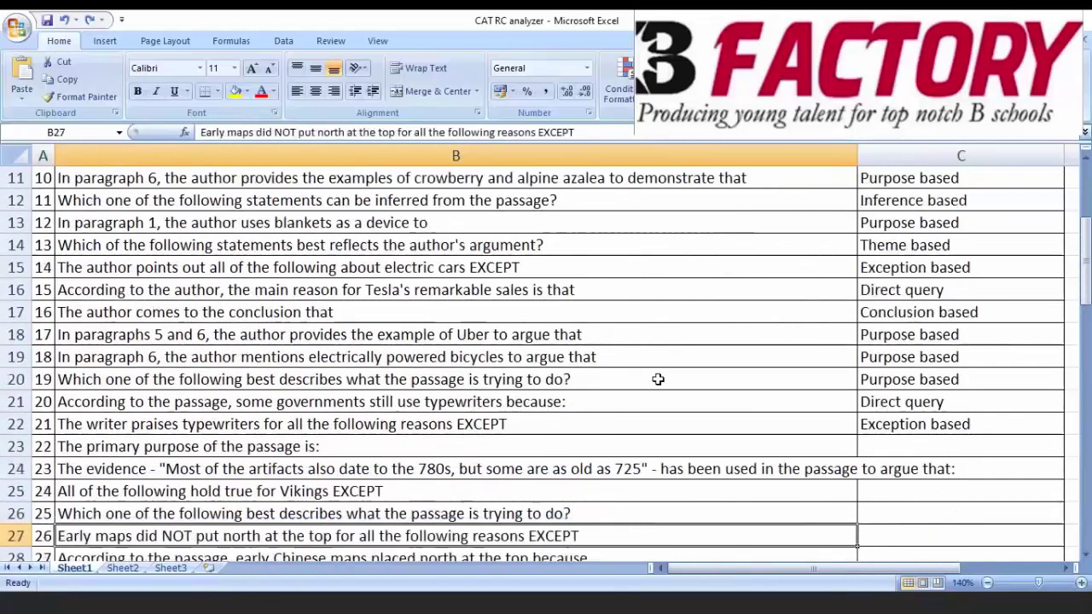
pyautogui.press('Down')
pyautogui.press('Down')
pyautogui.press('Down')
pyautogui.press('Down')
pyautogui.press('Down')
pyautogui.press('Down')
pyautogui.press('Down')
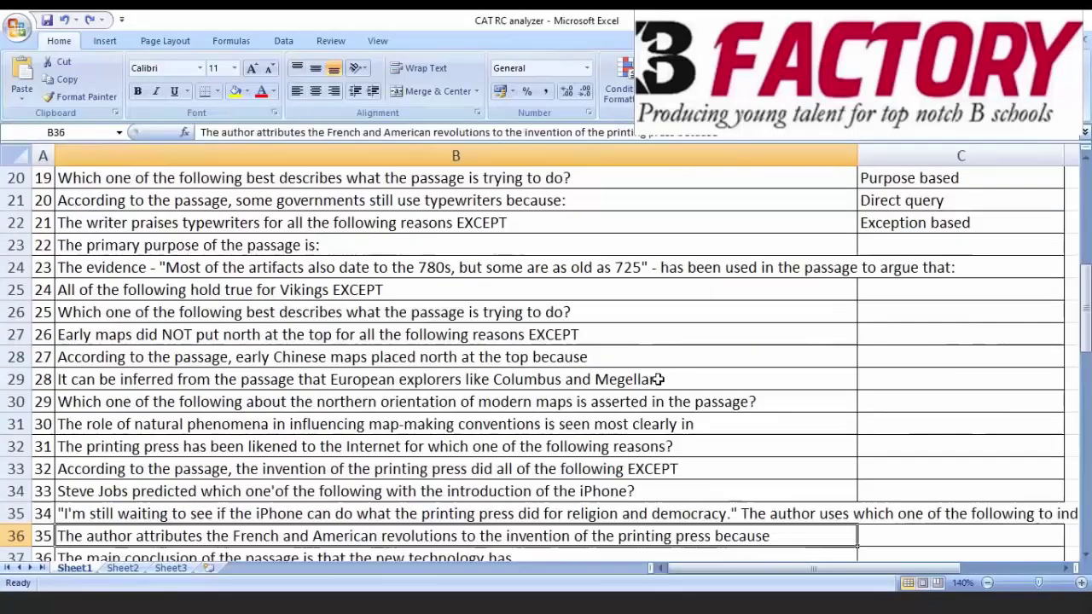
pyautogui.press('Down')
pyautogui.press('Down')
pyautogui.press('Down')
pyautogui.press('Down')
pyautogui.press('Down')
pyautogui.press('Down')
pyautogui.press('Down')
pyautogui.press('Down')
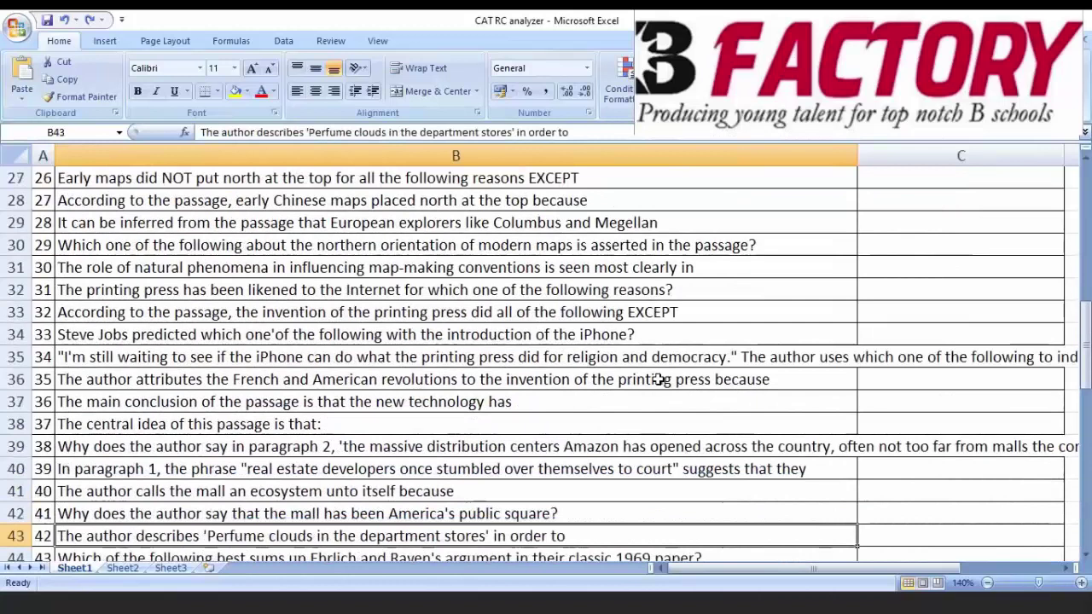
pyautogui.press('Down')
pyautogui.press('Down')
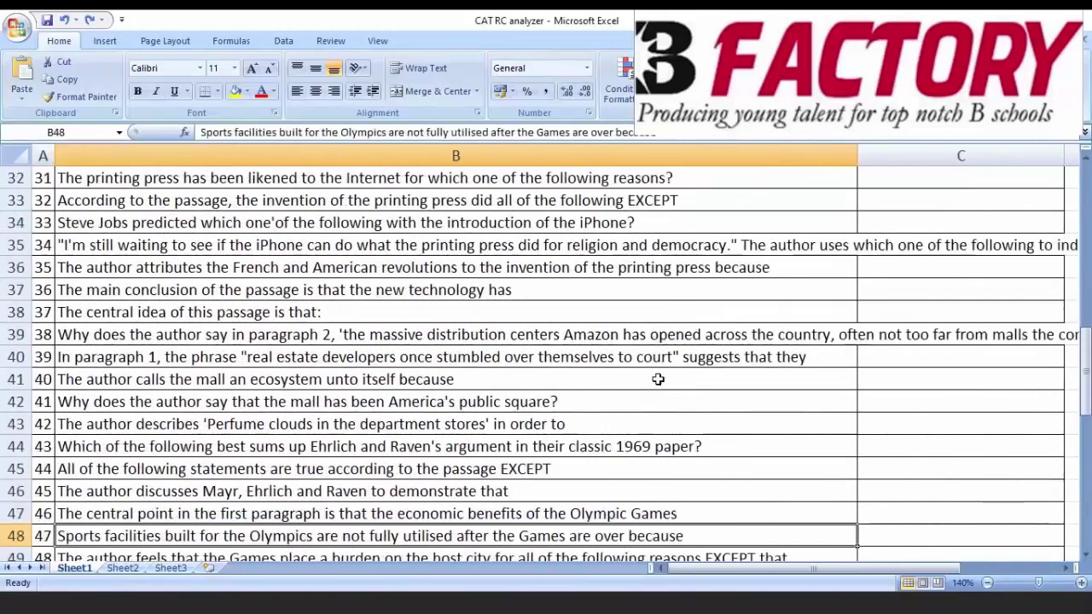
pyautogui.press('Down')
pyautogui.press('Down')
pyautogui.press('Down')
pyautogui.press('Down')
pyautogui.press('Down')
pyautogui.press('Down')
pyautogui.press('Down')
pyautogui.press('Down')
pyautogui.press('Down')
pyautogui.press('Down')
pyautogui.press('Down')
pyautogui.press('Down')
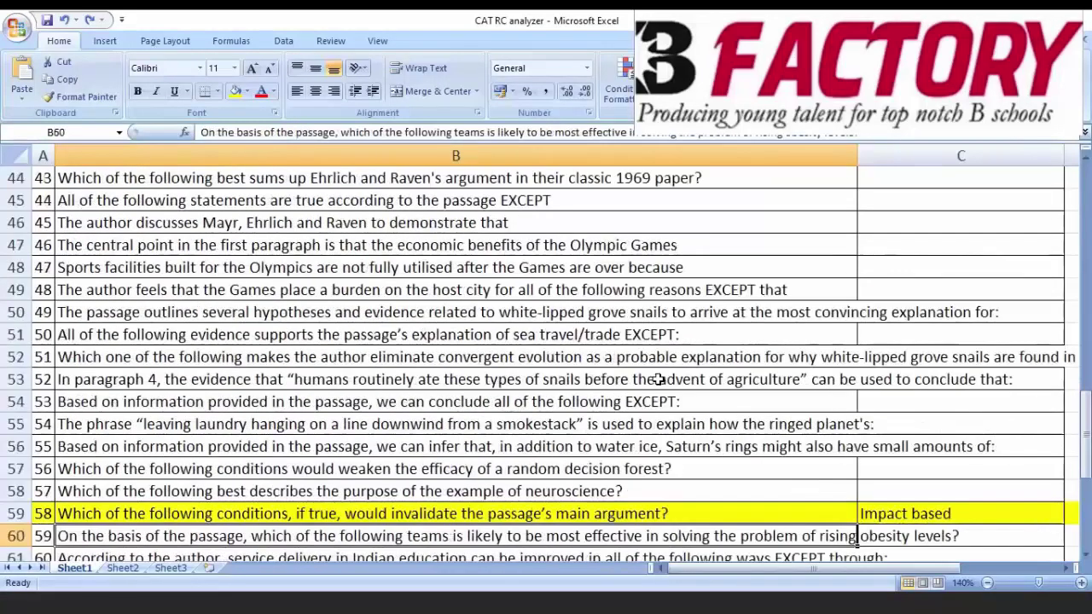
pyautogui.press('Down')
pyautogui.press('Down')
pyautogui.press('Down')
pyautogui.press('Down')
pyautogui.press('Down')
pyautogui.press('Down')
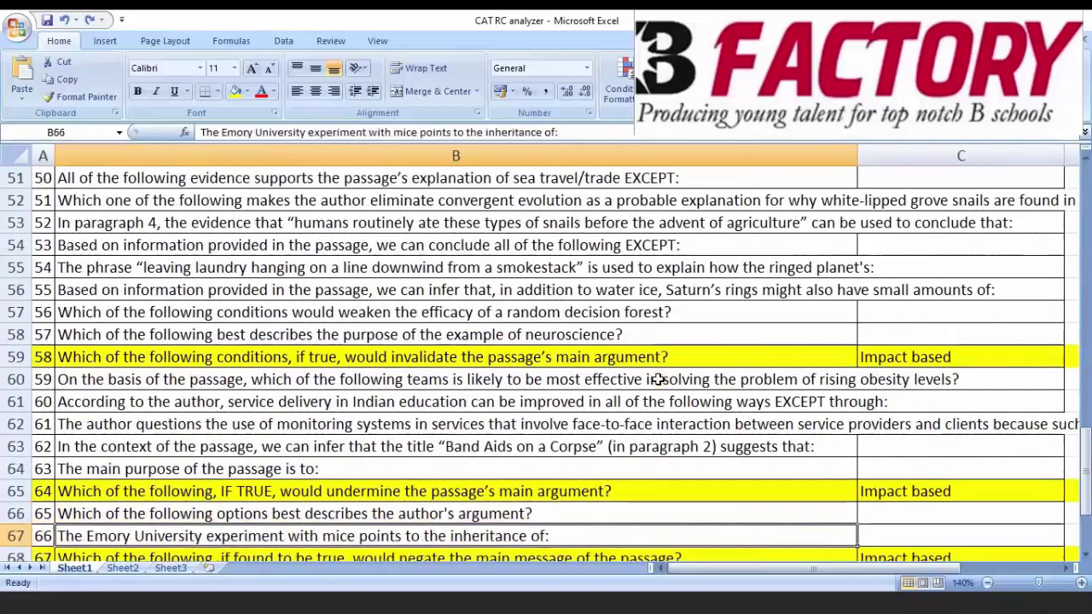
pyautogui.press('Down')
pyautogui.press('Down')
pyautogui.press('Down')
pyautogui.press('Down')
pyautogui.press('Down')
pyautogui.press('Down')
pyautogui.press('Down')
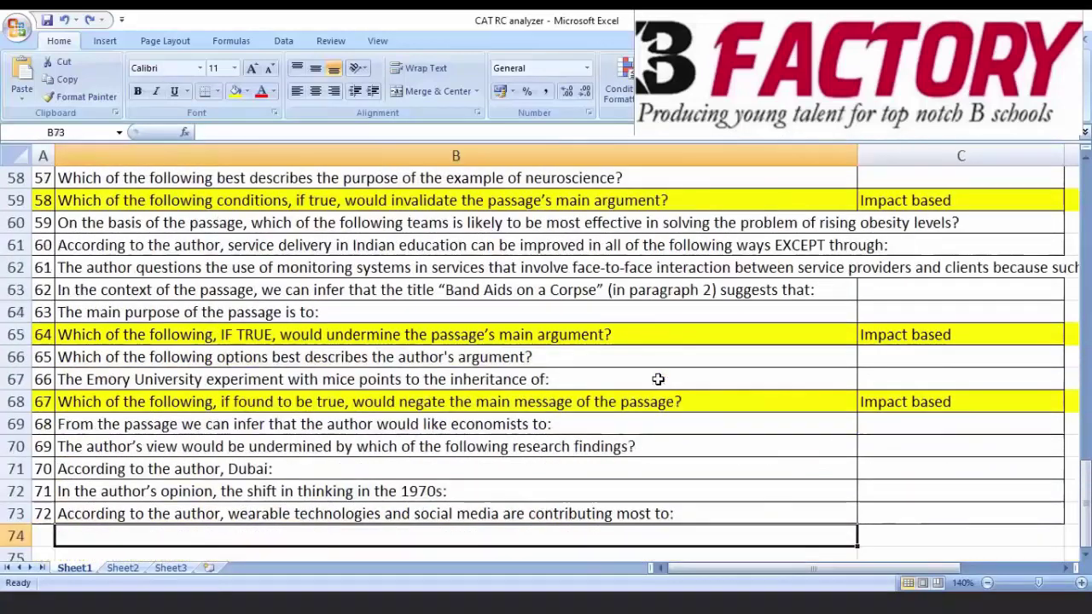
pyautogui.press('Down')
pyautogui.press('Up')
pyautogui.press('Up')
pyautogui.press('Up')
pyautogui.press('Up')
pyautogui.press('Up')
pyautogui.press('Up')
pyautogui.press('Up')
pyautogui.press('Up')
pyautogui.press('Up')
pyautogui.press('Up')
pyautogui.press('Up')
pyautogui.press('Up')
pyautogui.press('Up')
pyautogui.press('Up')
pyautogui.press('Right')
pyautogui.press('Right')
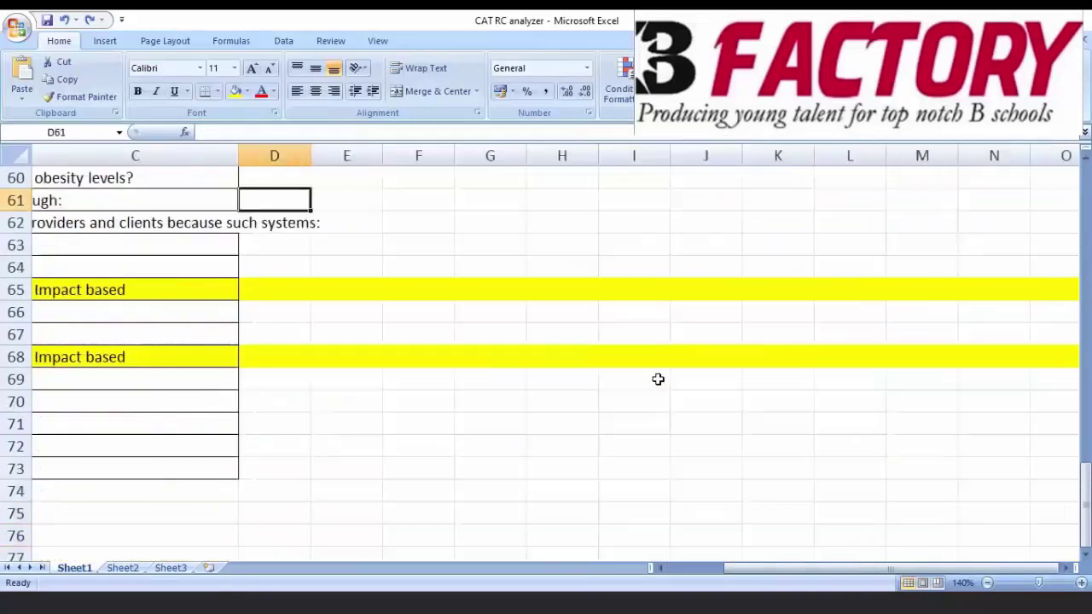
pyautogui.press('Left')
pyautogui.press('Left')
pyautogui.press('Left')
pyautogui.press('Up')
pyautogui.press('Up')
pyautogui.press('Up')
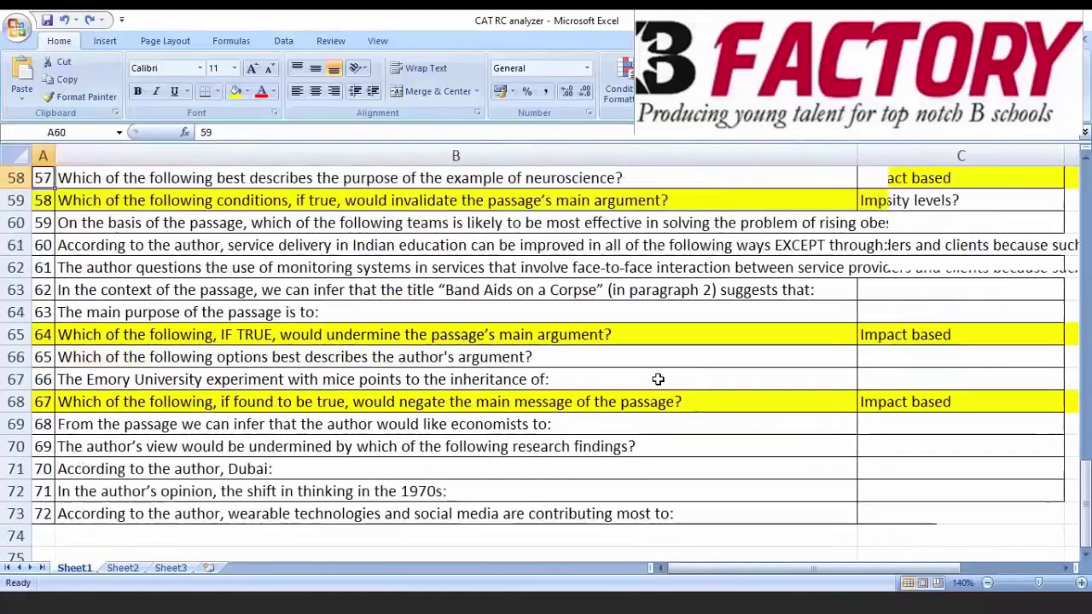
pyautogui.press('Up')
pyautogui.press('Up')
pyautogui.press('Up')
pyautogui.press('Up')
pyautogui.press('Up')
pyautogui.press('Up')
pyautogui.press('Up')
pyautogui.press('Up')
pyautogui.press('Up')
pyautogui.press('Up')
pyautogui.press('Up')
pyautogui.press('Up')
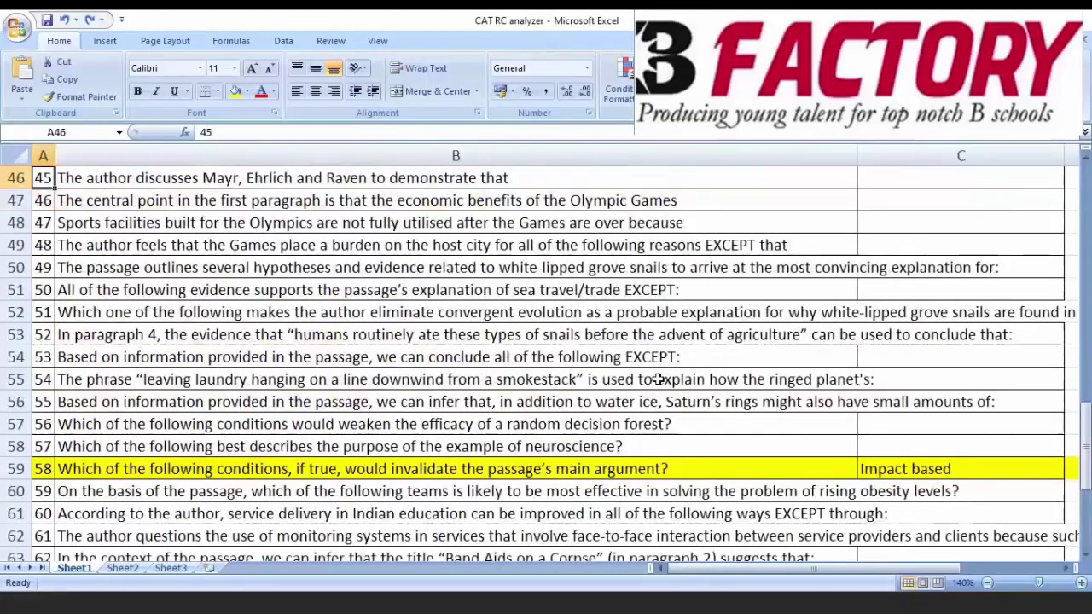
pyautogui.press('Up')
pyautogui.press('Up')
pyautogui.press('Up')
pyautogui.press('Up')
pyautogui.press('Up')
pyautogui.press('Up')
pyautogui.press('Up')
pyautogui.press('Up')
pyautogui.press('Up')
pyautogui.press('Up')
pyautogui.press('Up')
pyautogui.press('Up')
pyautogui.press('Up')
pyautogui.press('Up')
pyautogui.press('Up')
pyautogui.press('Up')
pyautogui.hotkey('ctrl', 'Home')
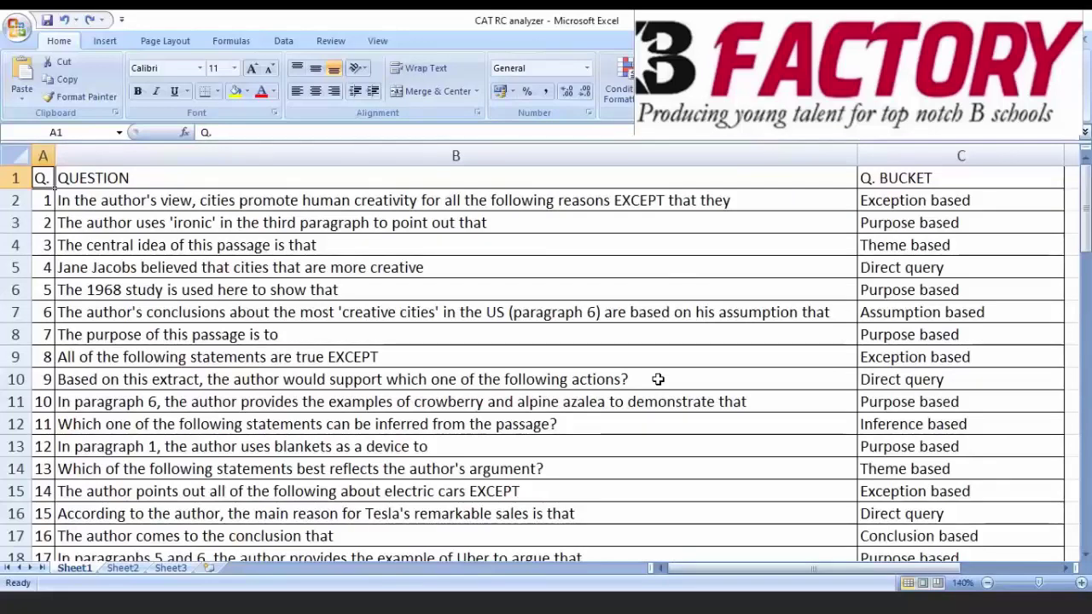
pyautogui.click(366, 203)
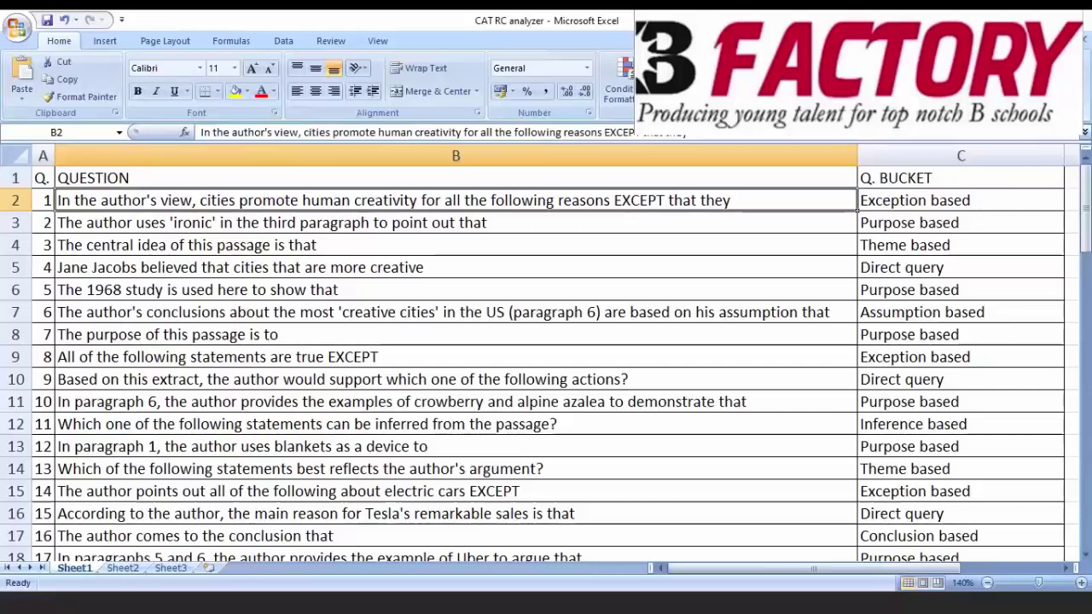
pyautogui.click(892, 335)
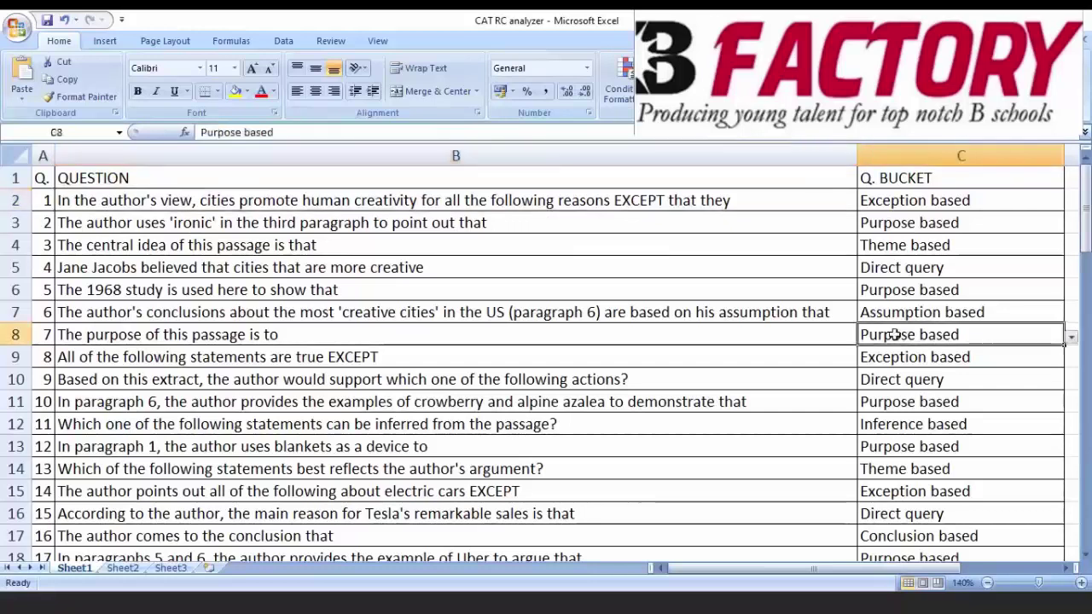
pyautogui.click(1069, 338)
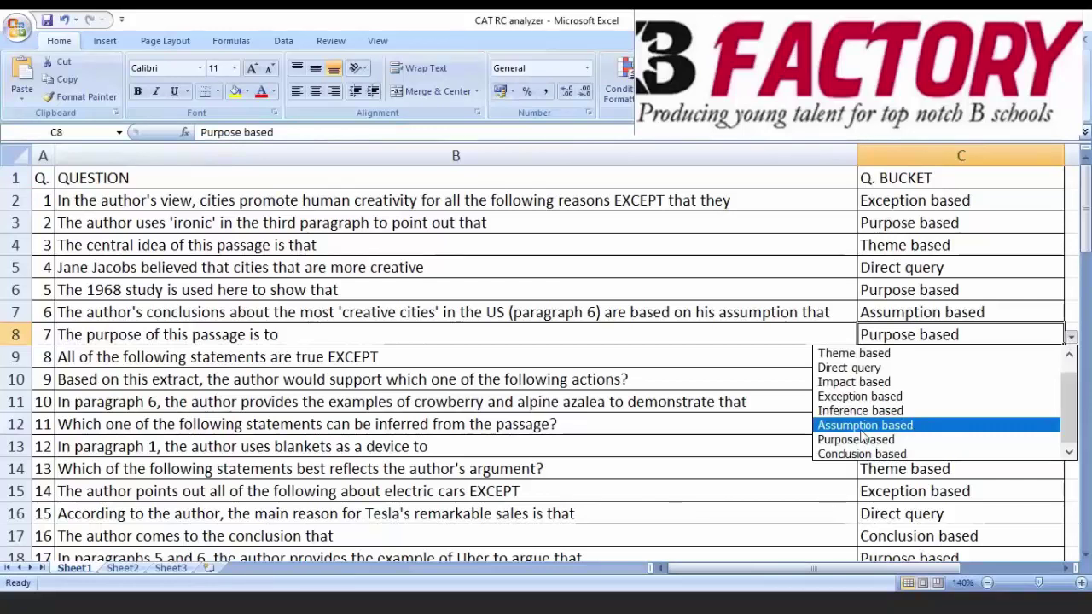
pyautogui.click(700, 442)
pyautogui.click(480, 447)
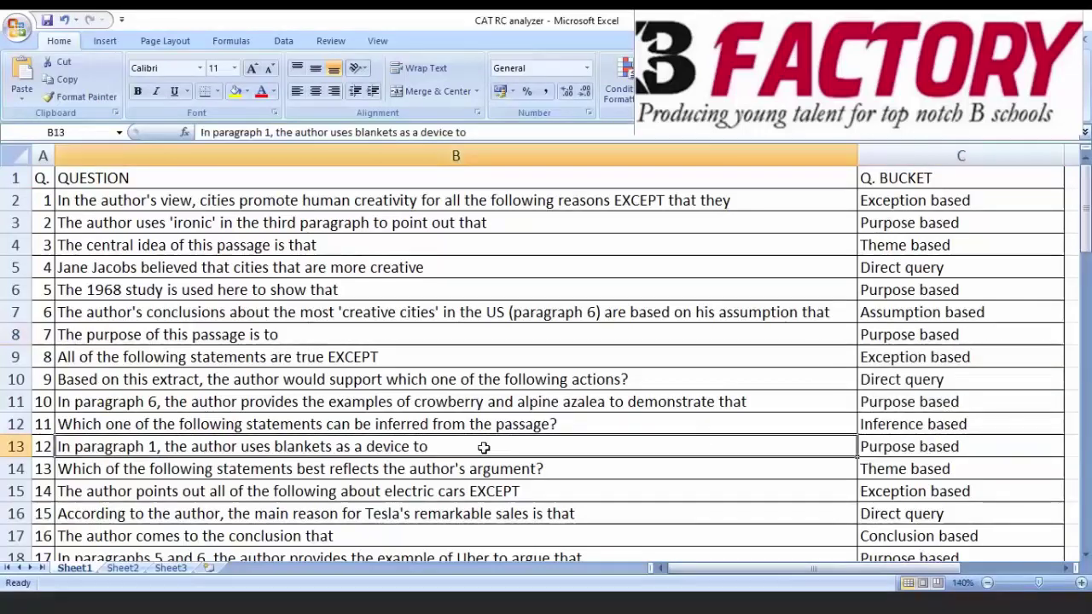
pyautogui.press('Up')
pyautogui.press('Left')
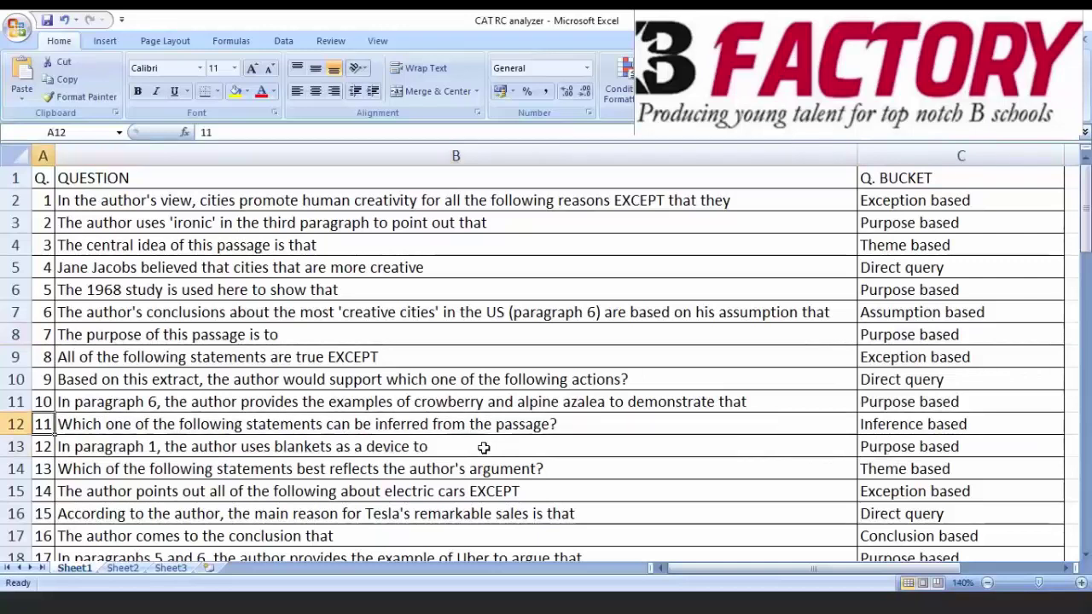
pyautogui.press('Right')
pyautogui.press('Left')
pyautogui.hotkey('shift', 'Right')
pyautogui.hotkey('shift', 'Right')
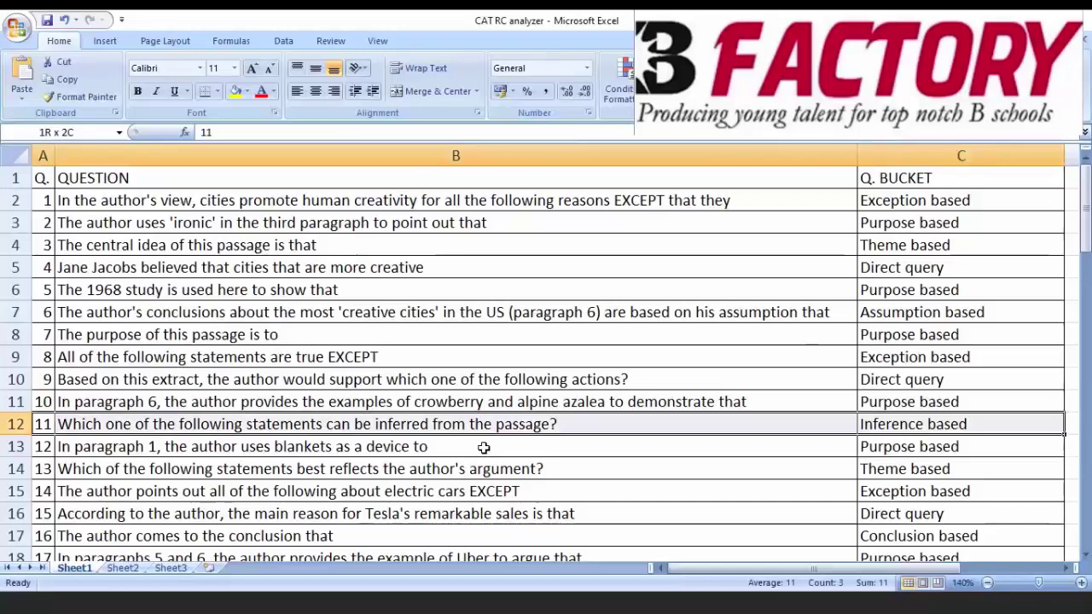
pyautogui.press('Down')
pyautogui.press('Down')
pyautogui.press('Down')
pyautogui.press('Down')
pyautogui.press('Down')
pyautogui.press('Down')
pyautogui.press('Down')
pyautogui.press('Down')
pyautogui.press('Down')
pyautogui.press('Down')
pyautogui.press('Down')
pyautogui.press('Down')
pyautogui.press('Down')
pyautogui.press('Down')
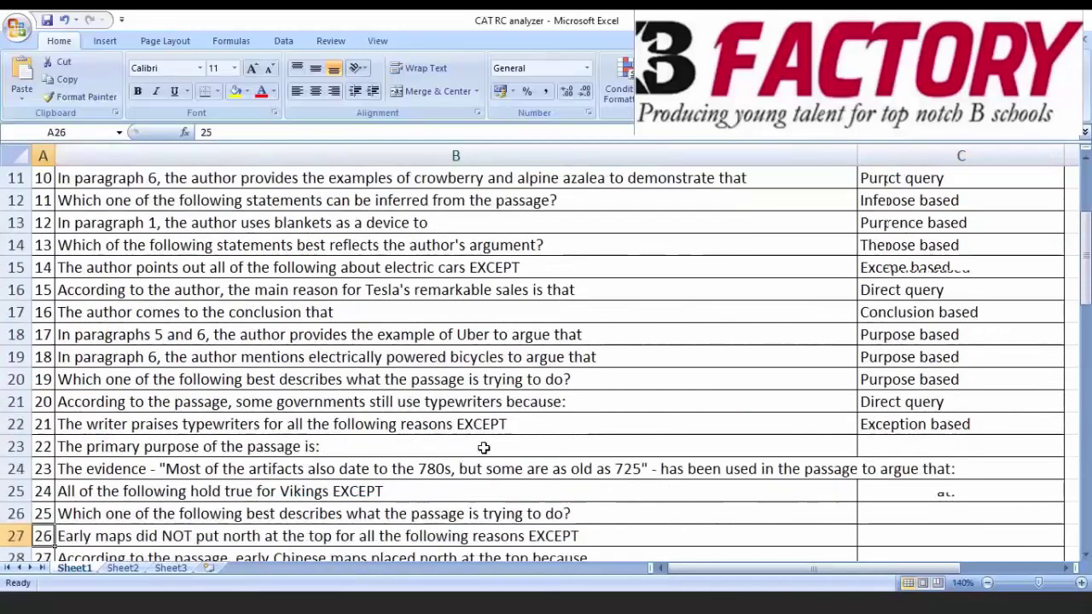
pyautogui.press('Down')
pyautogui.press('Down')
pyautogui.press('Down')
pyautogui.press('Down')
pyautogui.press('Down')
pyautogui.press('Down')
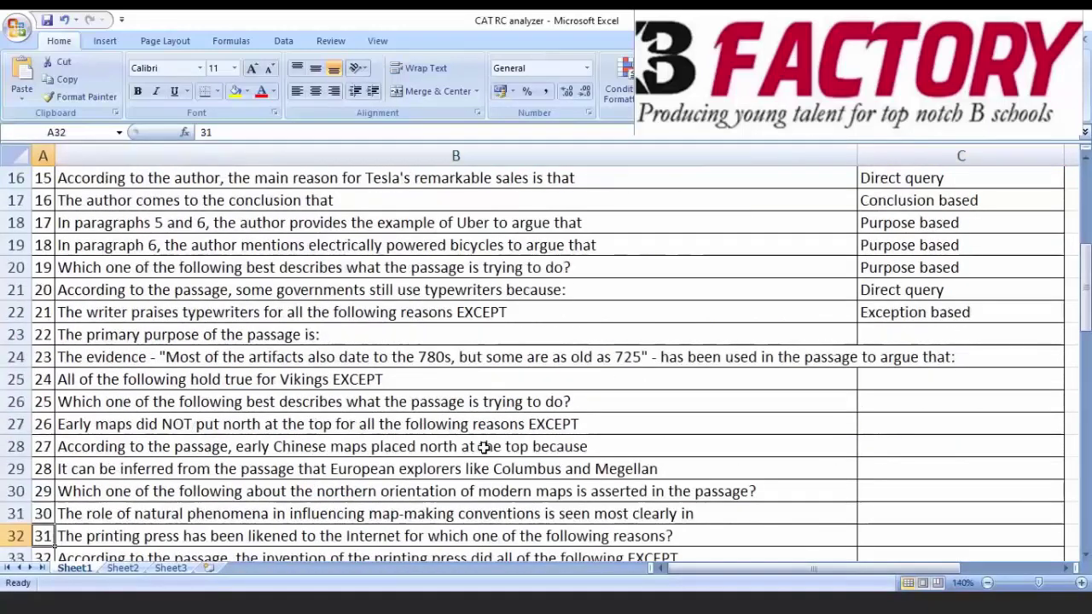
pyautogui.press('Down')
pyautogui.press('Down')
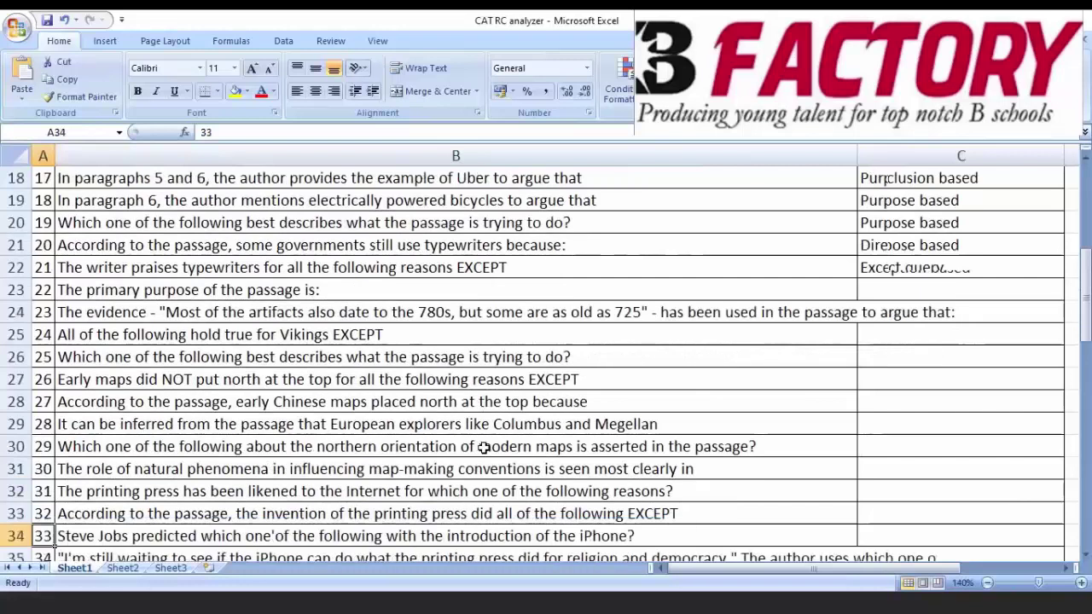
pyautogui.press('Down')
pyautogui.press('Down')
pyautogui.press('Down')
pyautogui.press('Down')
pyautogui.press('Down')
pyautogui.press('Down')
pyautogui.press('Down')
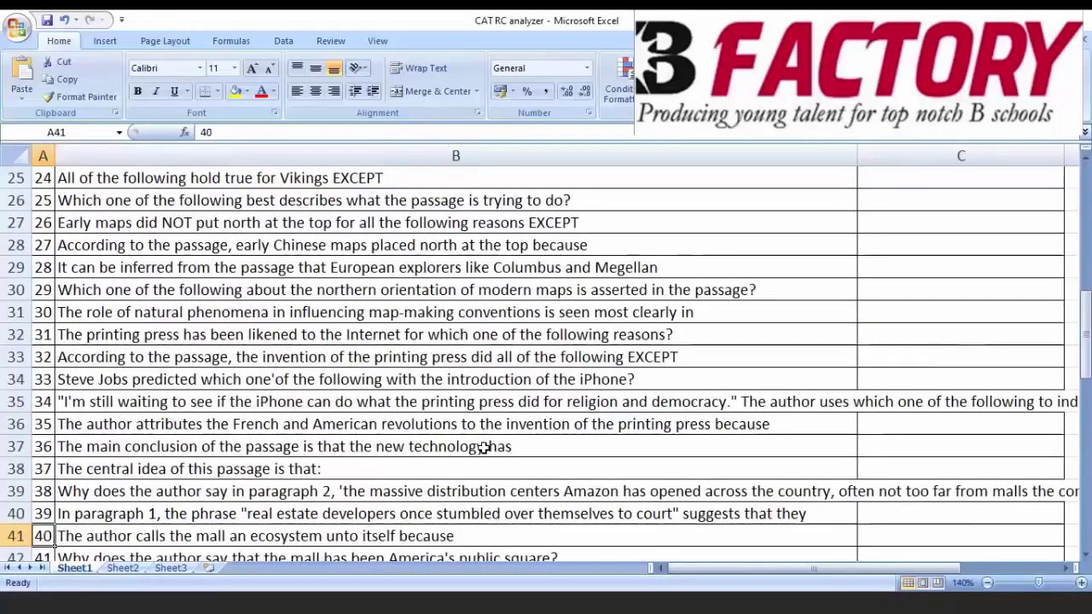
pyautogui.scroll(7, 483, 448)
pyautogui.click(1009, 386)
# Show C12's question-type list for question 11 using Alt+Down.
pyautogui.hotkey('alt', 'Down')
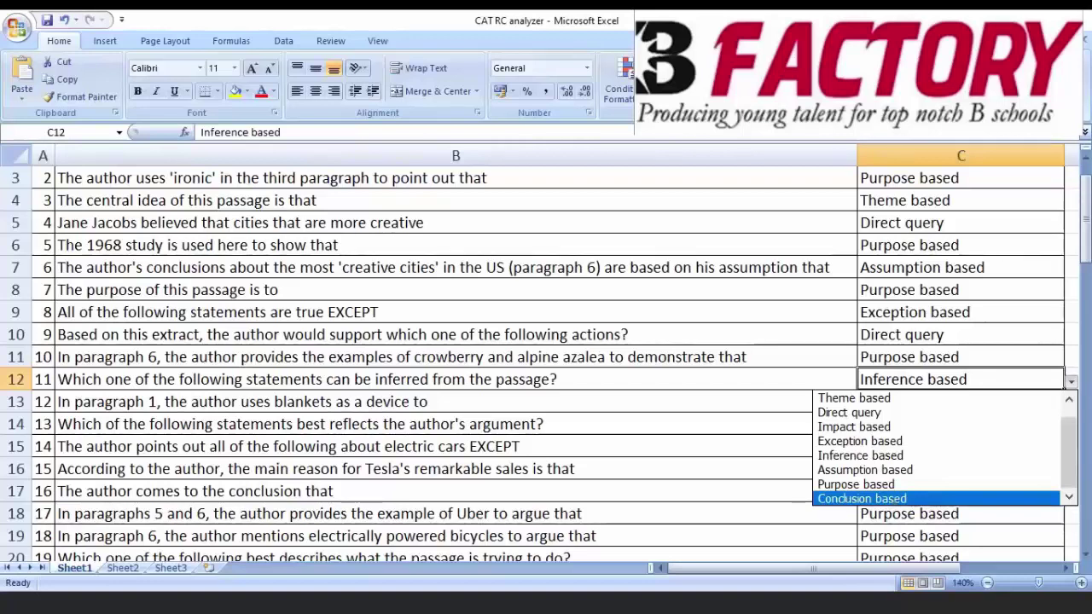
# Dismiss C12's type list with Esc, keeping question 11 as Inference based.
pyautogui.press('Escape')
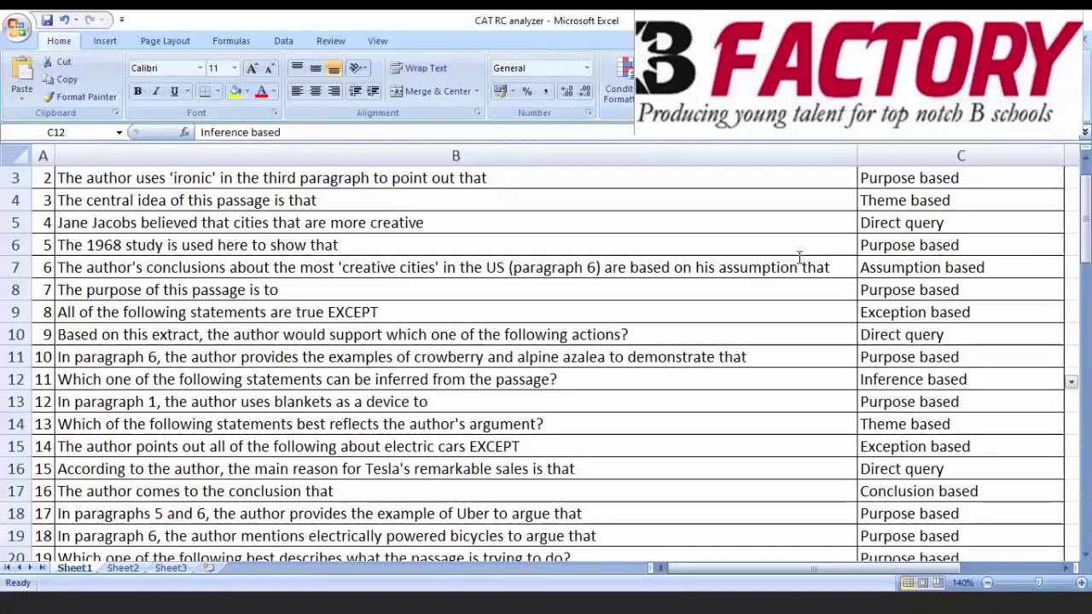
pyautogui.press('Up')
pyautogui.press('Up')
pyautogui.press('Up')
pyautogui.press('Up')
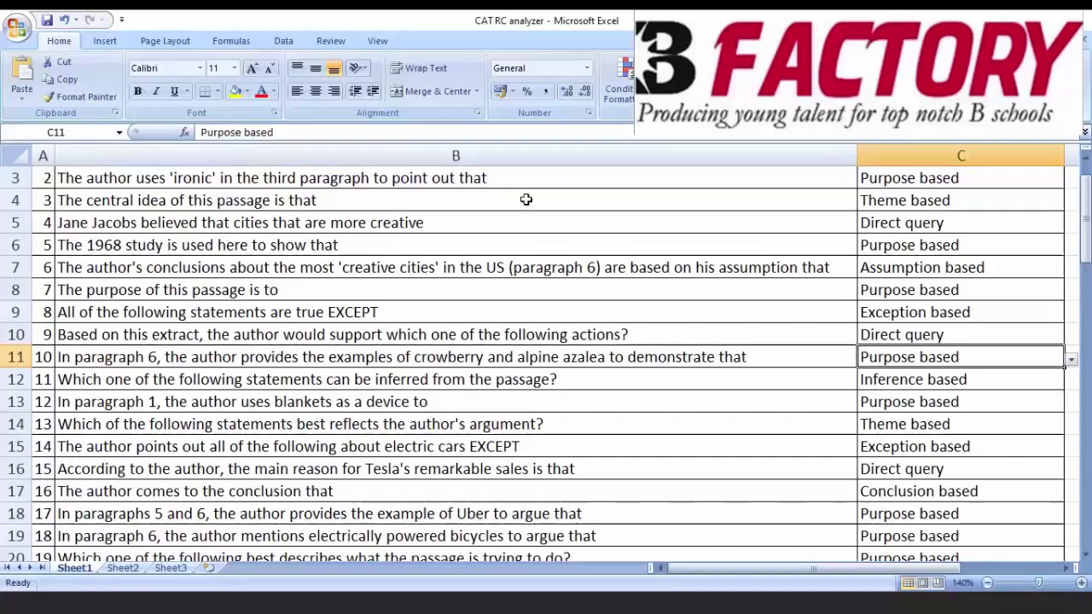
pyautogui.hotkey('ctrl', 'Up')
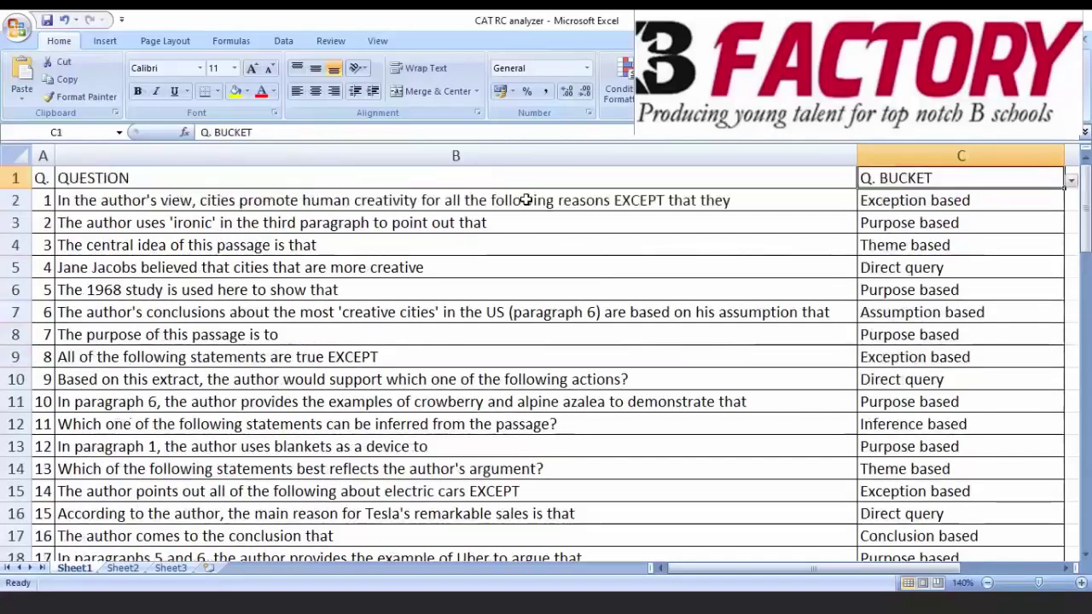
pyautogui.press('Left')
pyautogui.press('Left')
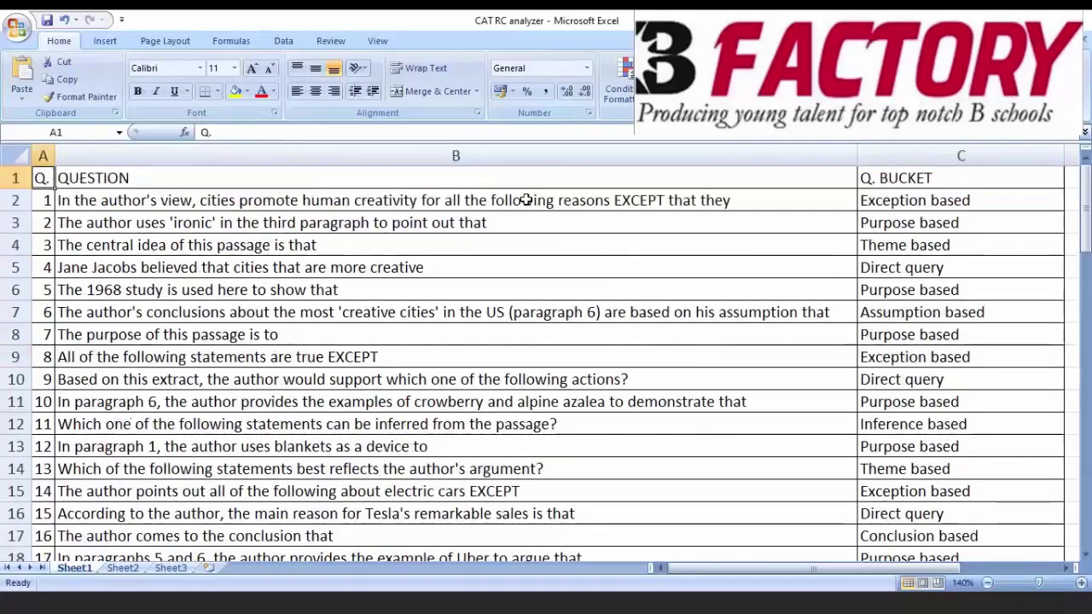
pyautogui.press('Down')
pyautogui.press('Down')
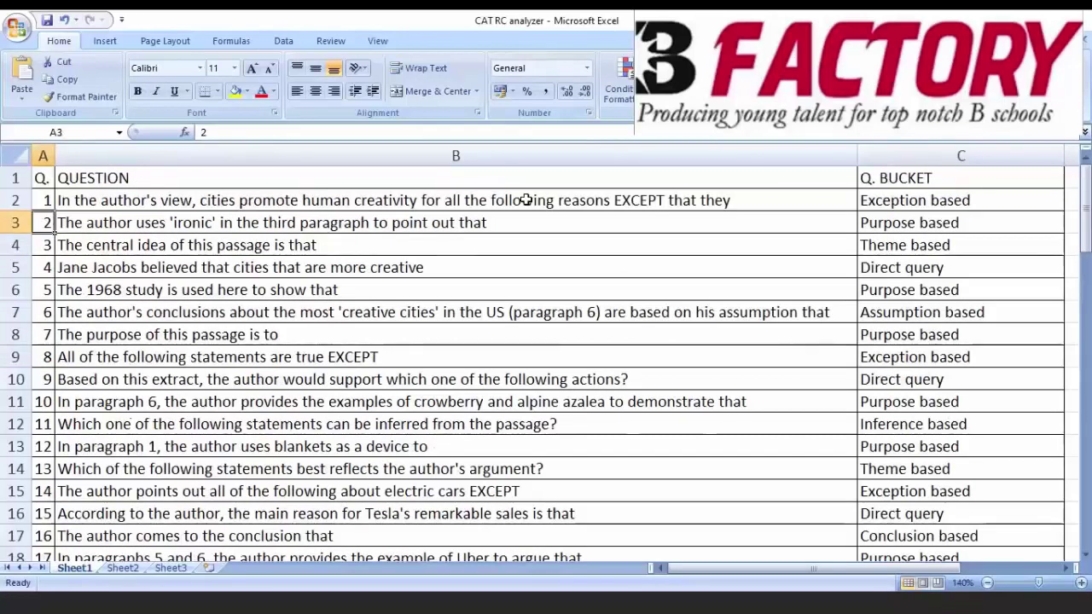
pyautogui.click(750, 228)
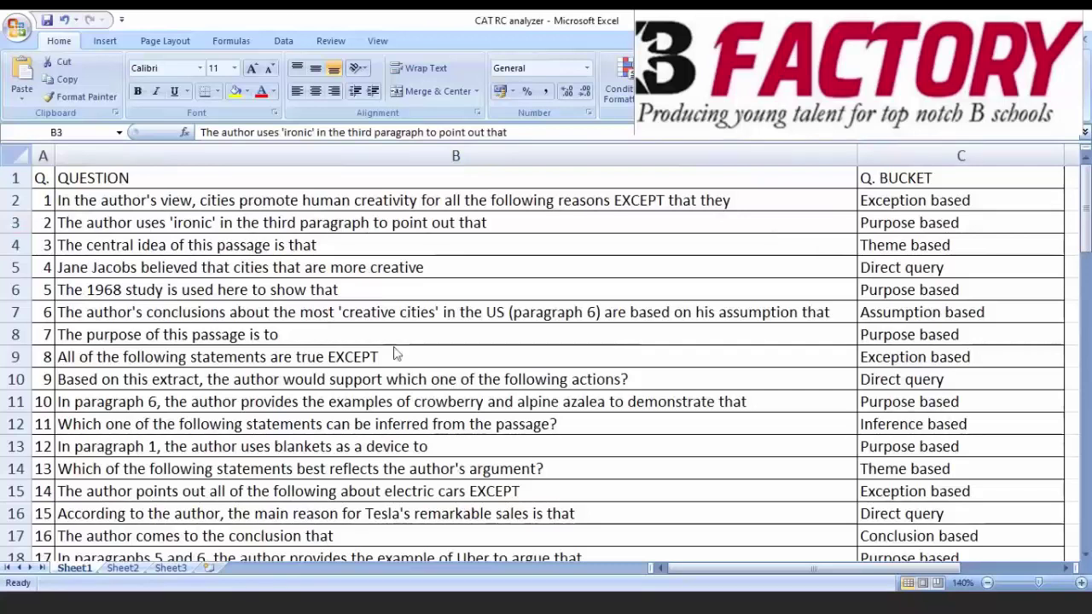
pyautogui.click(419, 334)
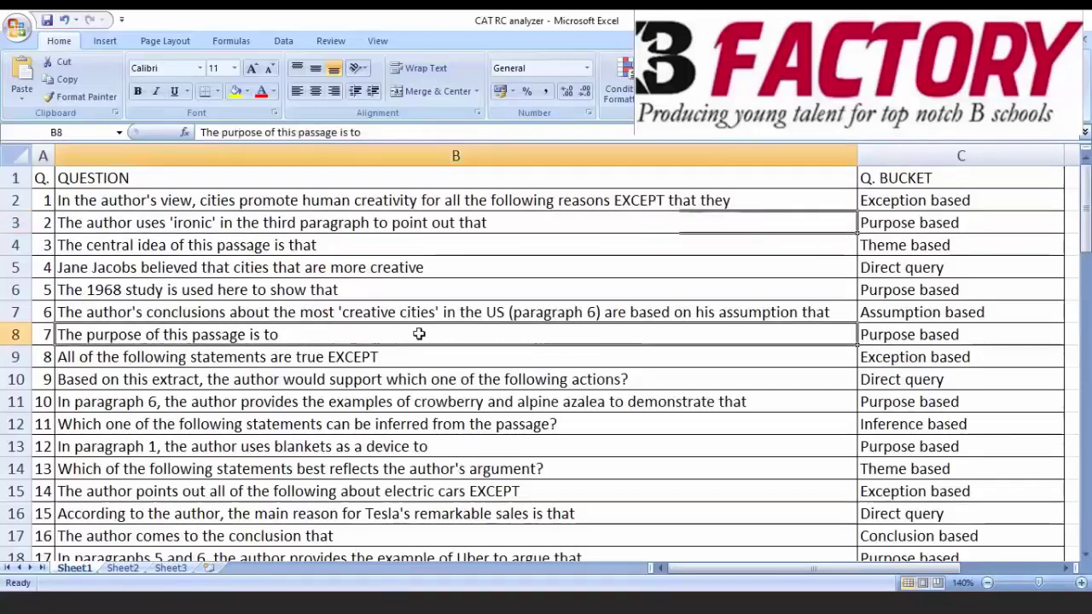
pyautogui.click(484, 387)
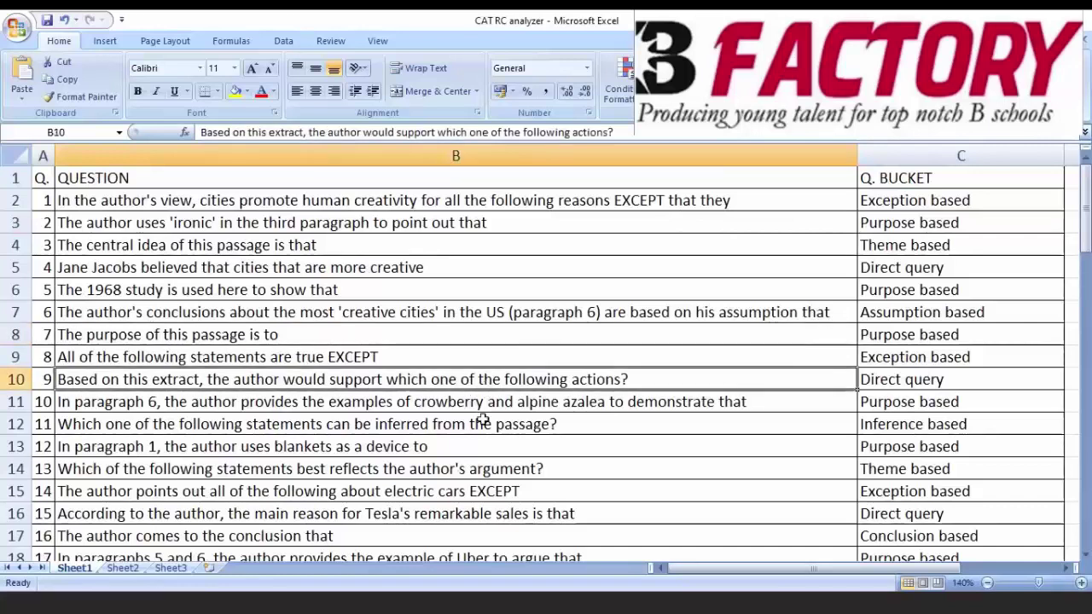
pyautogui.click(483, 419)
pyautogui.click(537, 403)
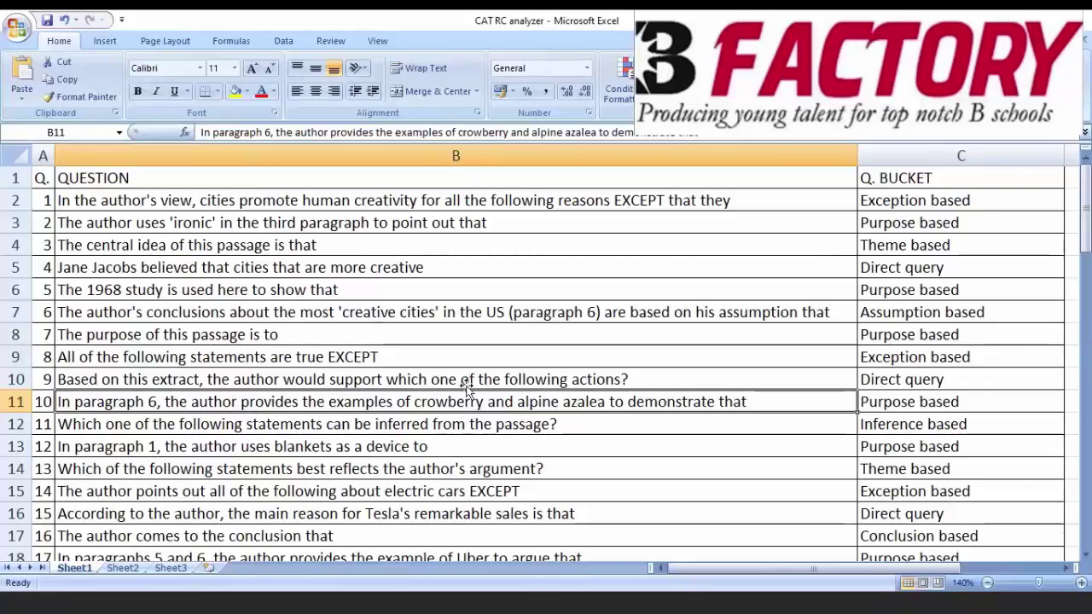
pyautogui.click(406, 447)
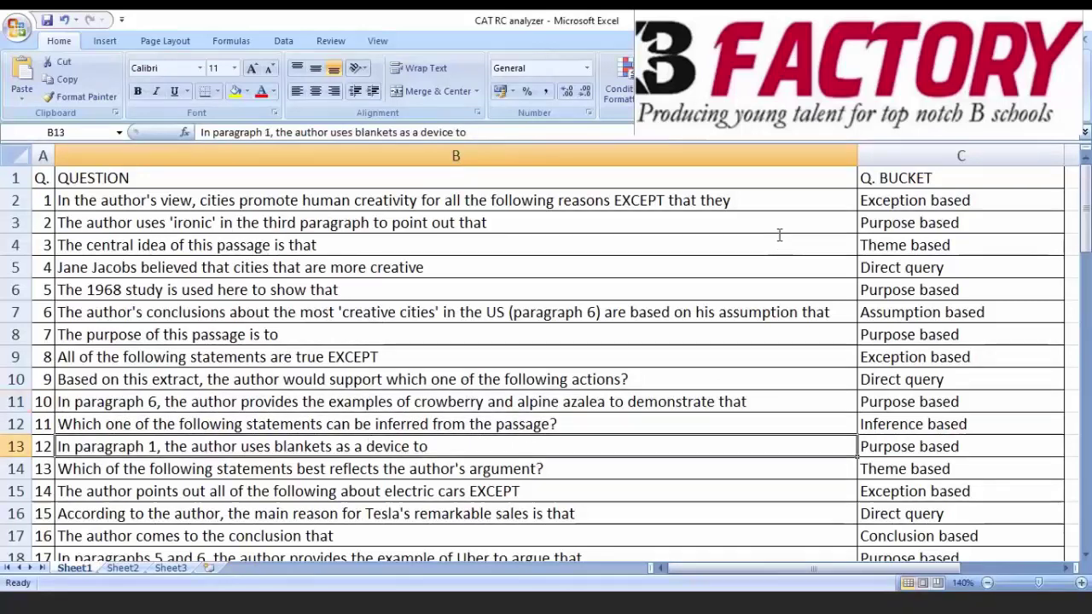